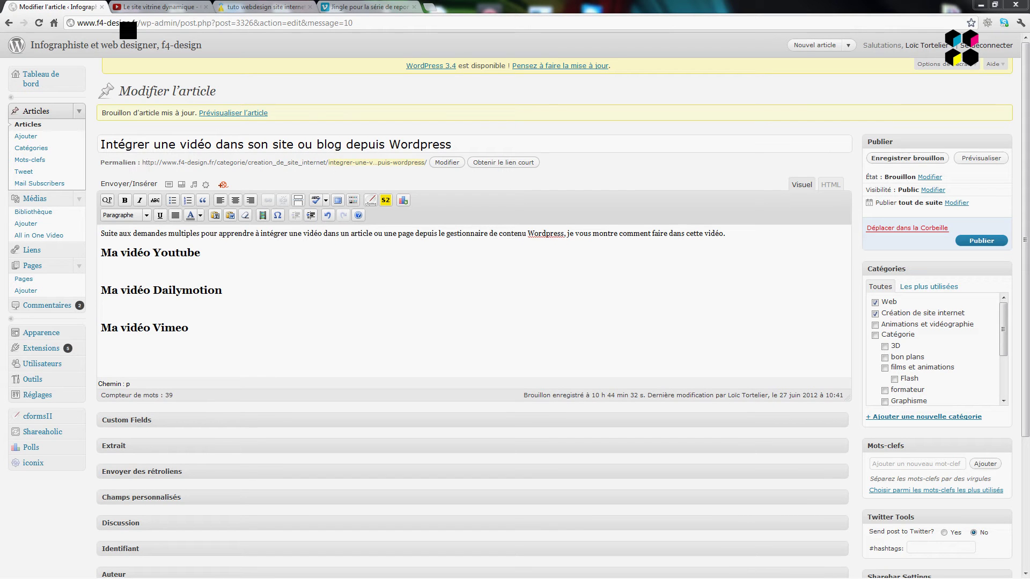
Switch to the YouTube video "Le site vitrine dynamique", show its 560 × 315 iframe embed code and copy the whole code.
click(160, 7)
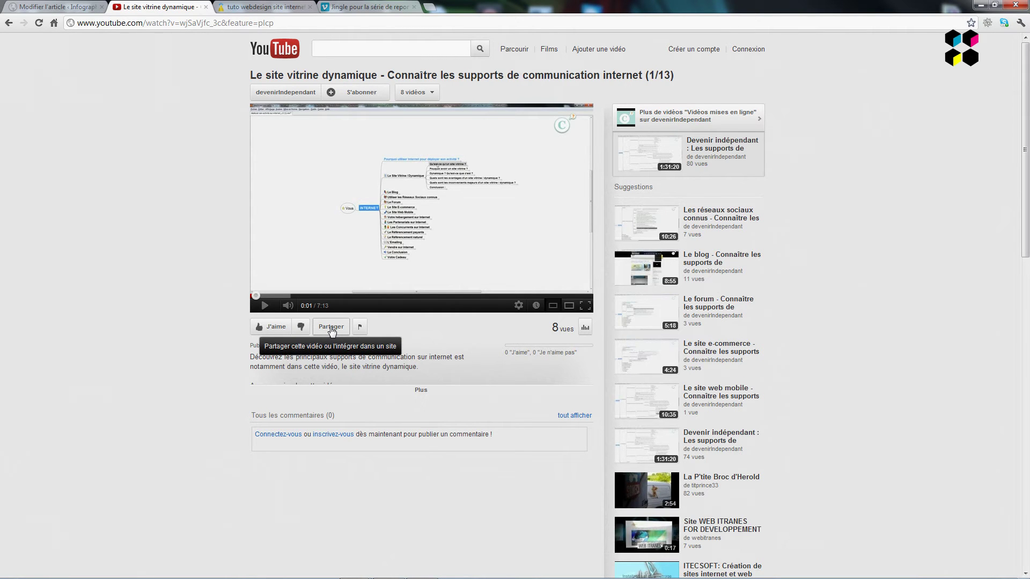
click(330, 327)
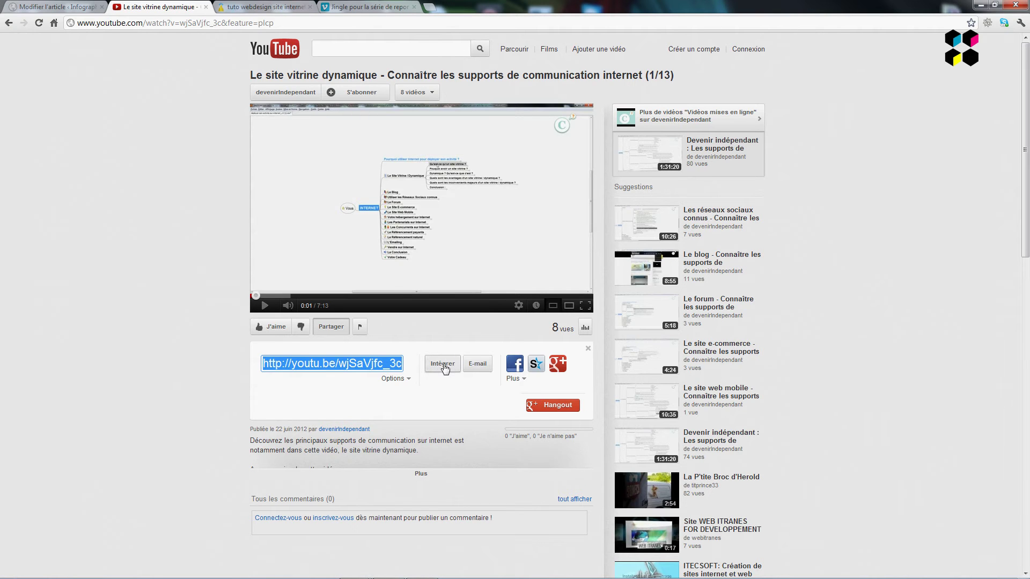
click(443, 365)
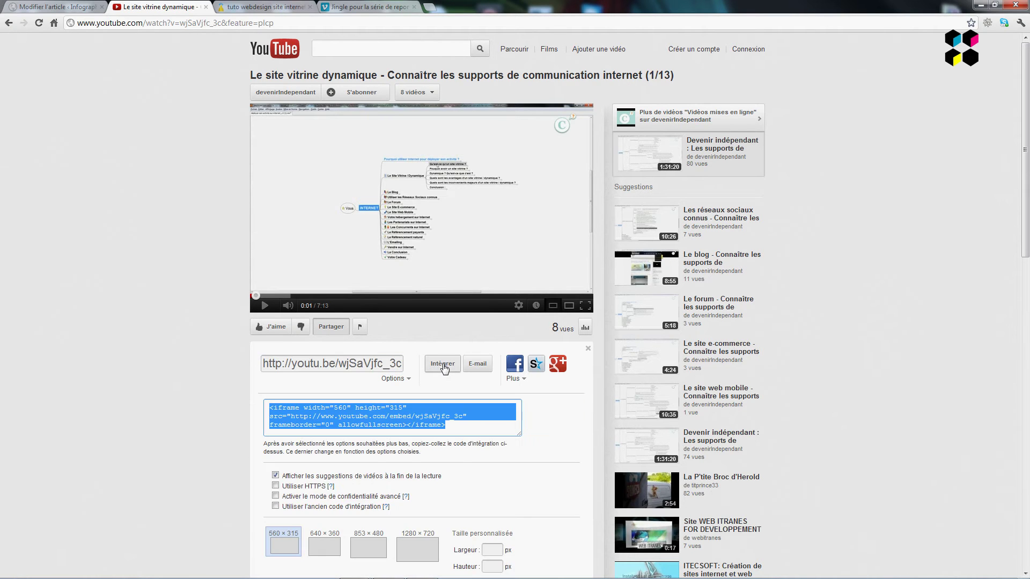
scroll(152, 313, down, 1)
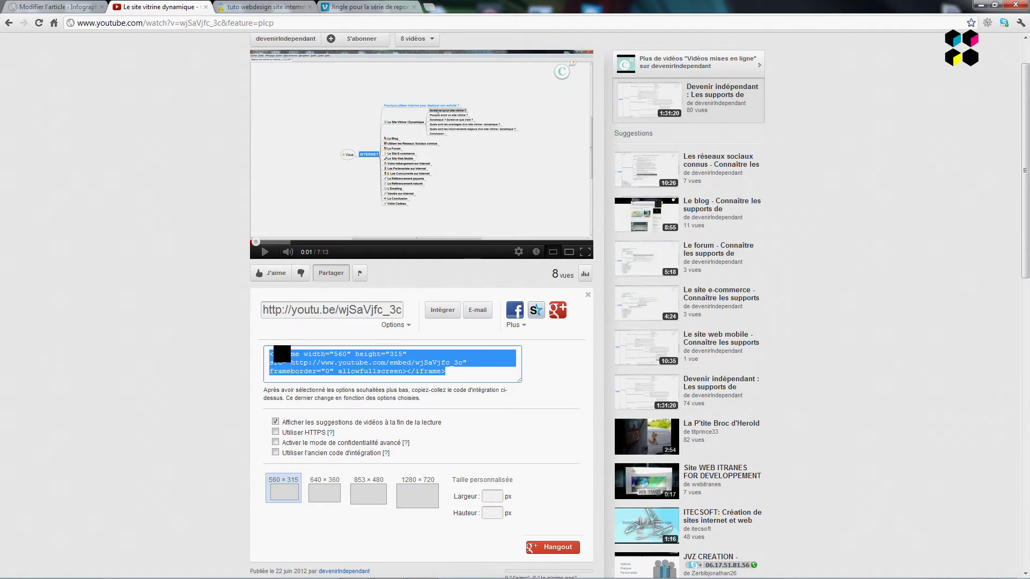
click(280, 356)
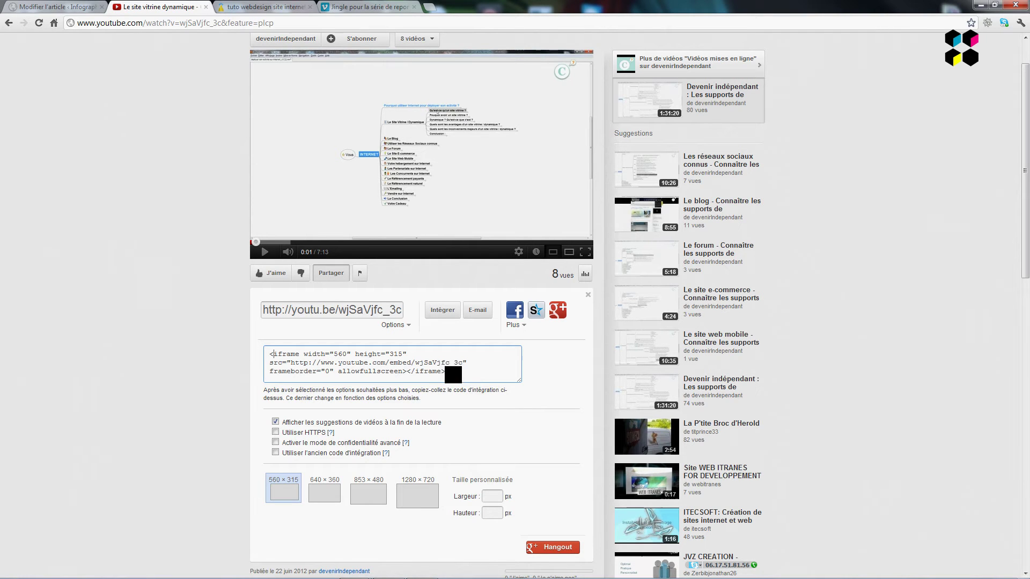
click(453, 376)
key(ctrl+c)
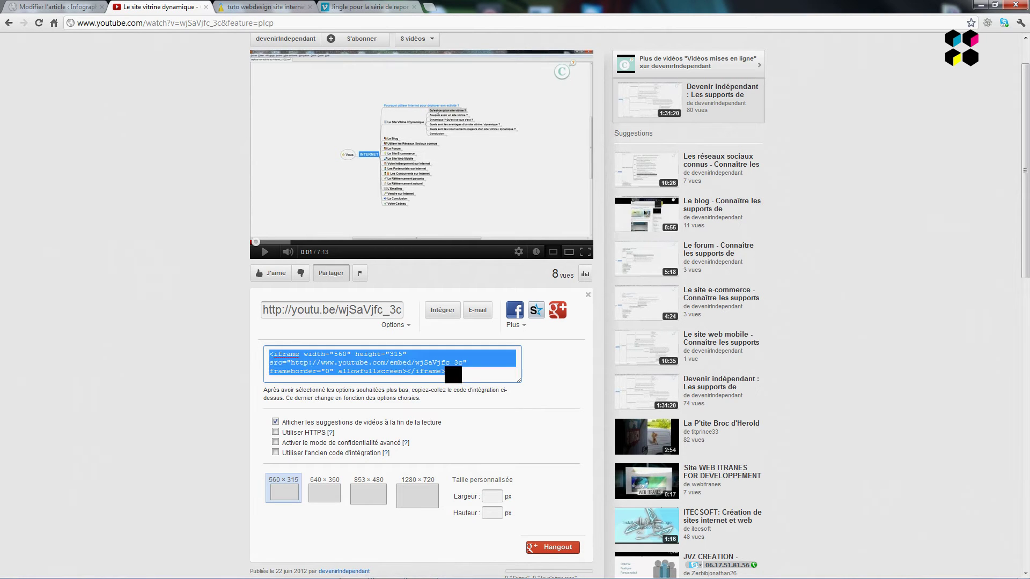
right_click(424, 368)
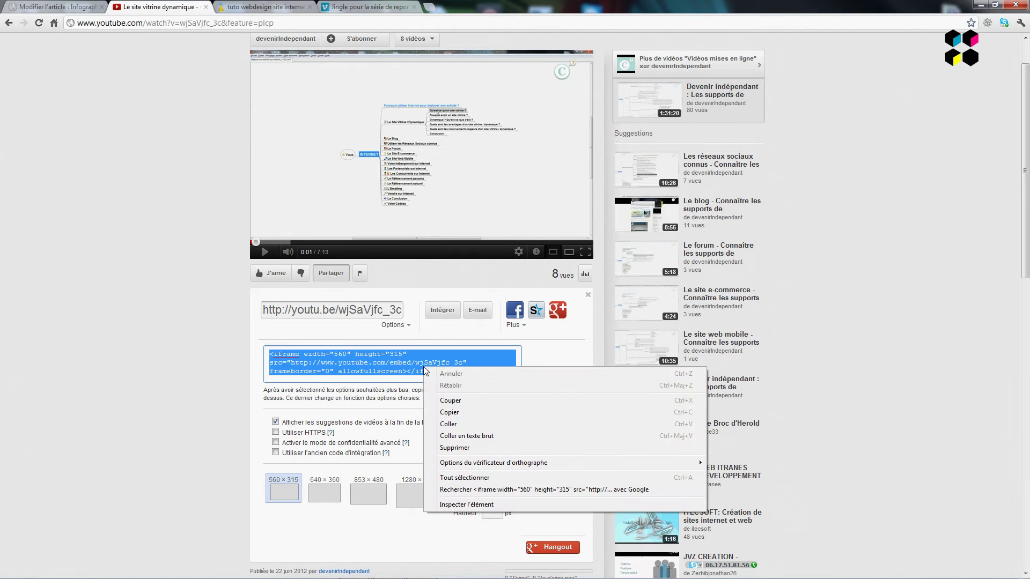
click(442, 411)
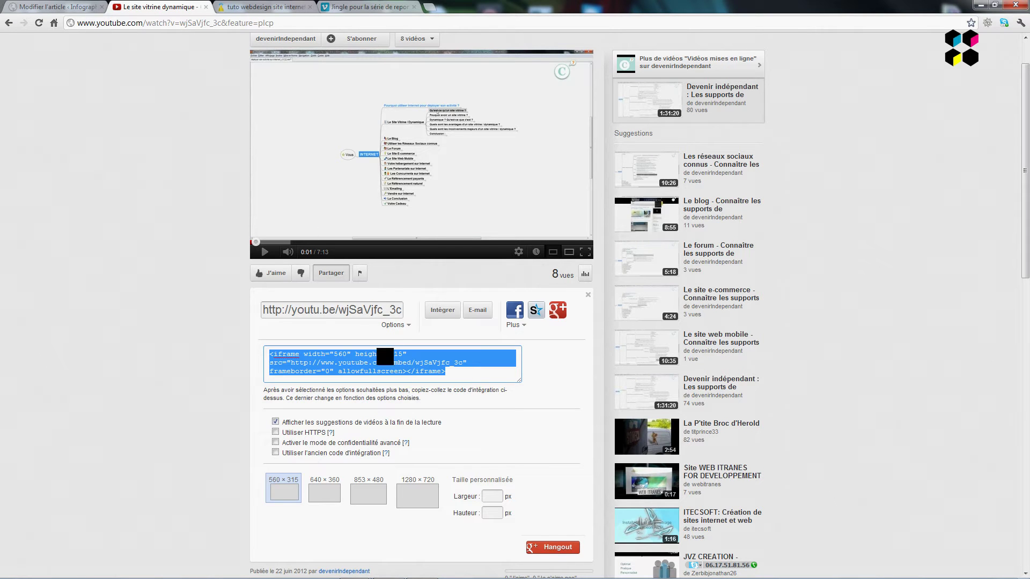
Return to the WordPress article, switch the editor to HTML mode and paste the YouTube iframe code on a new line below "Ma vidéo Youtube".
click(70, 7)
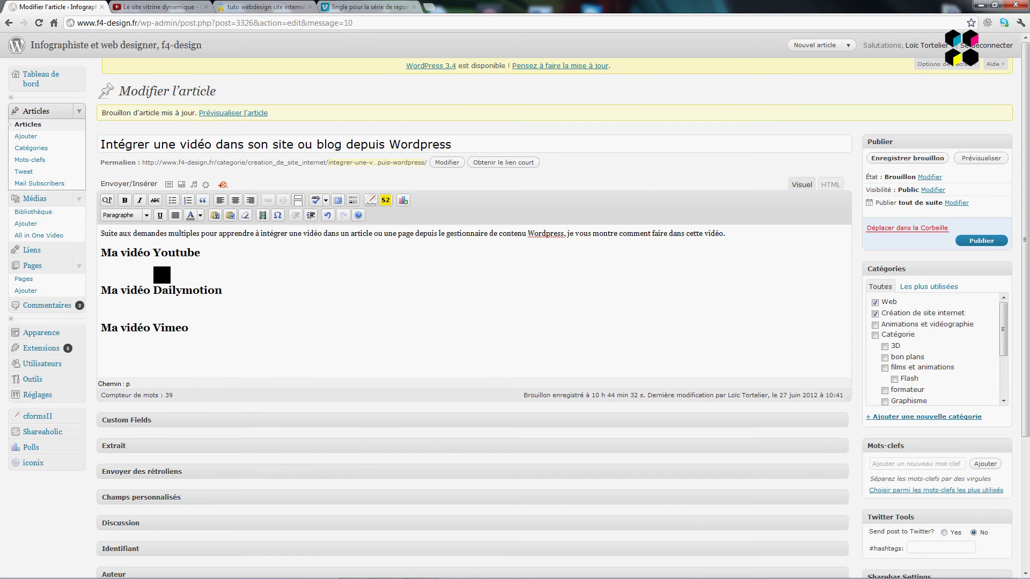
right_click(117, 268)
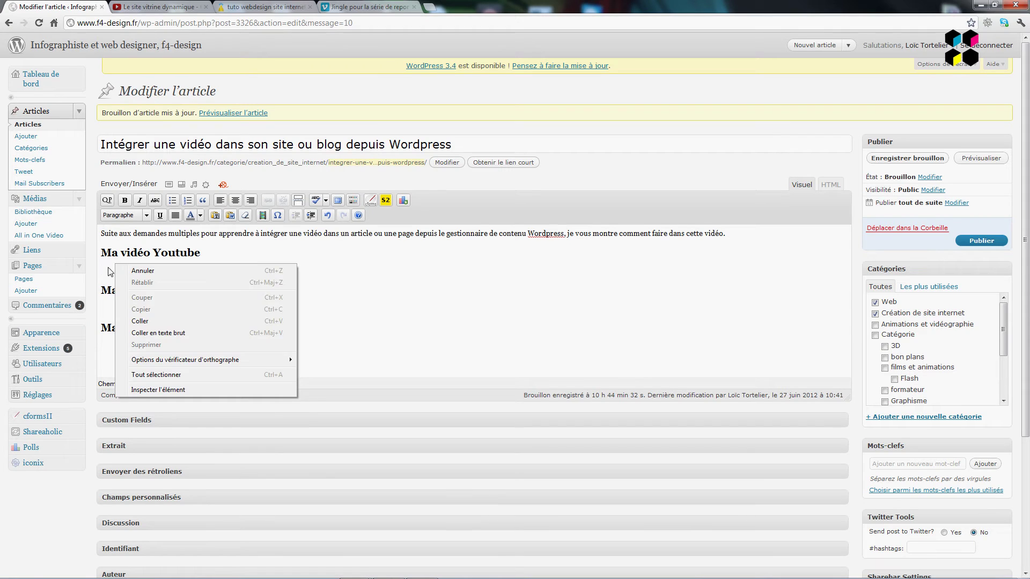
click(110, 271)
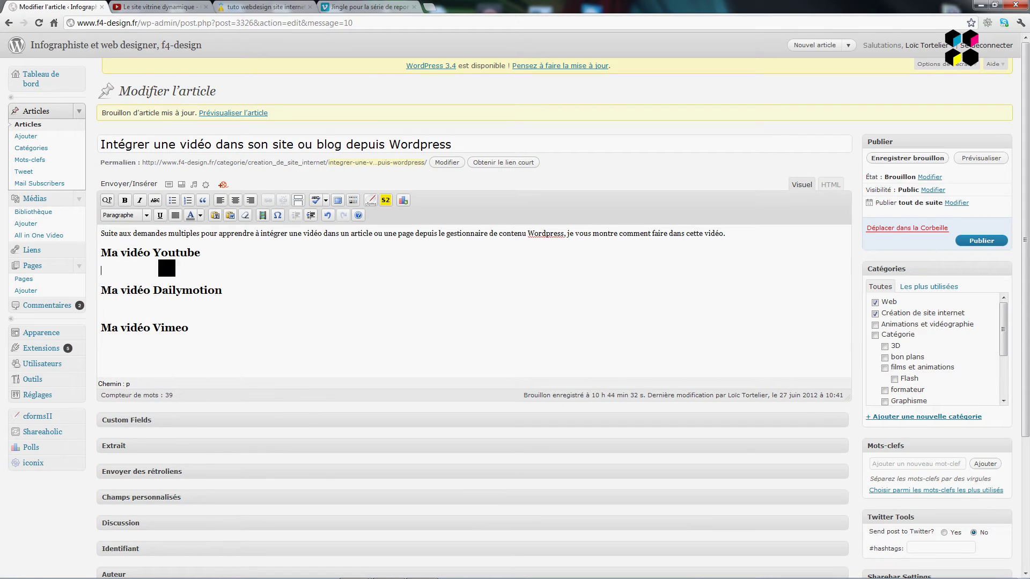
click(831, 186)
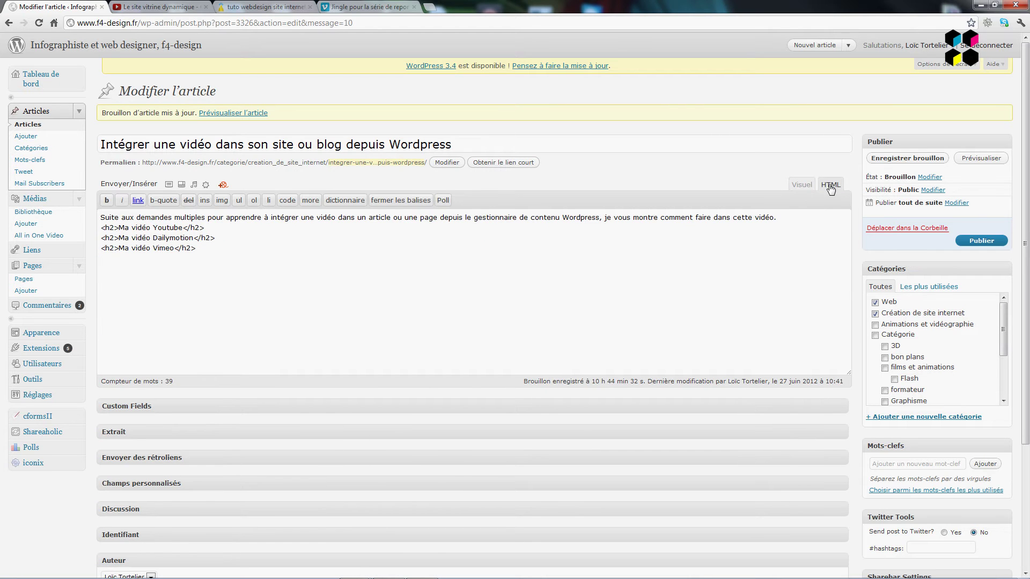
click(211, 230)
key(Return)
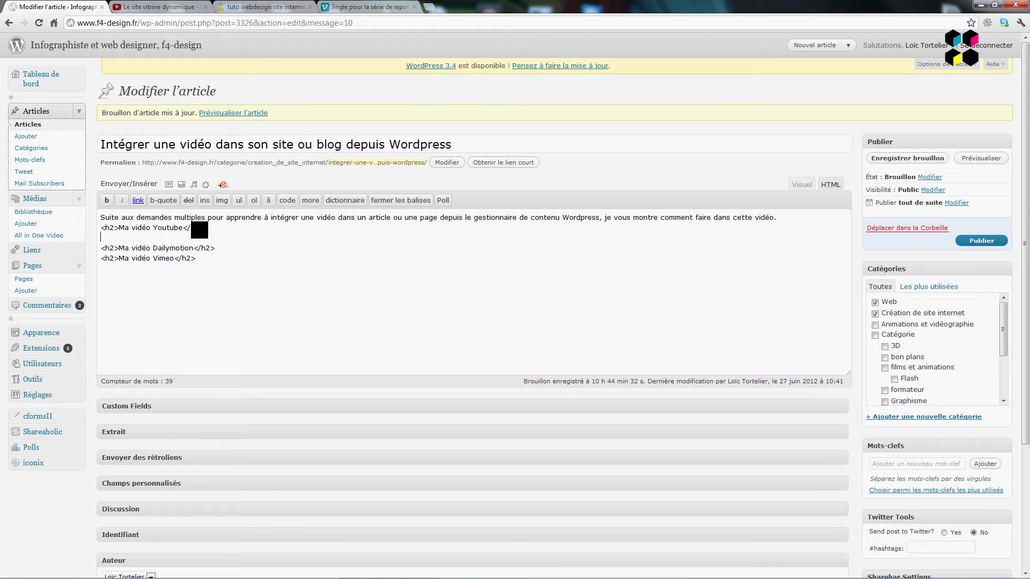
right_click(110, 243)
click(151, 299)
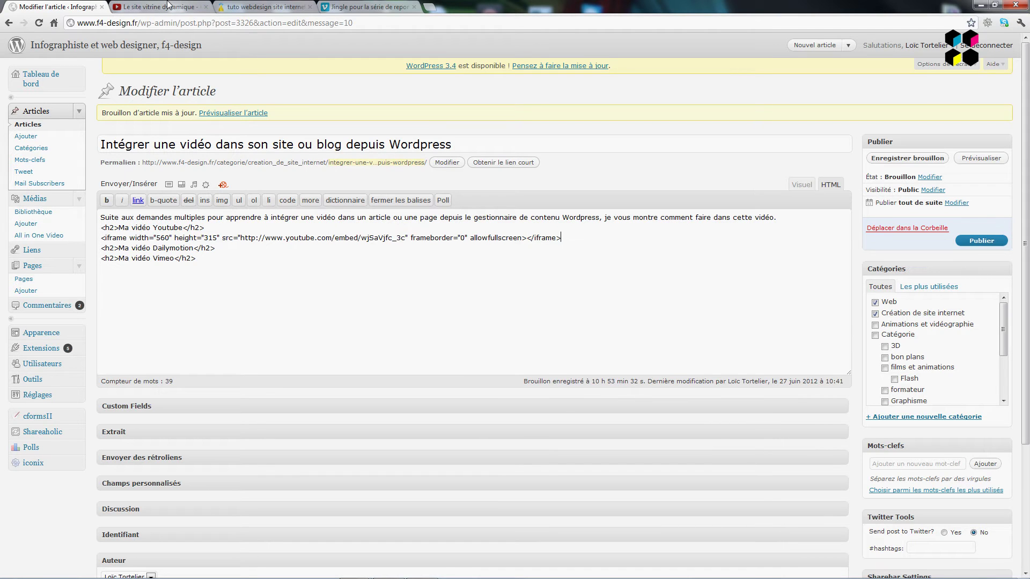
Switch to the Dailymotion video "tuto webdesign site internet, partie 01" and open its exportable player settings.
click(257, 6)
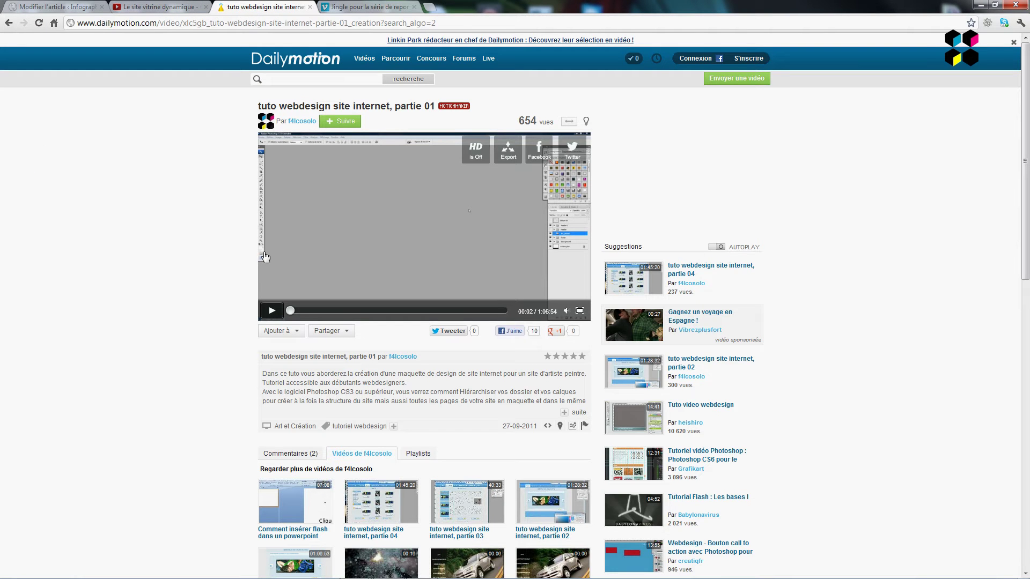
click(345, 333)
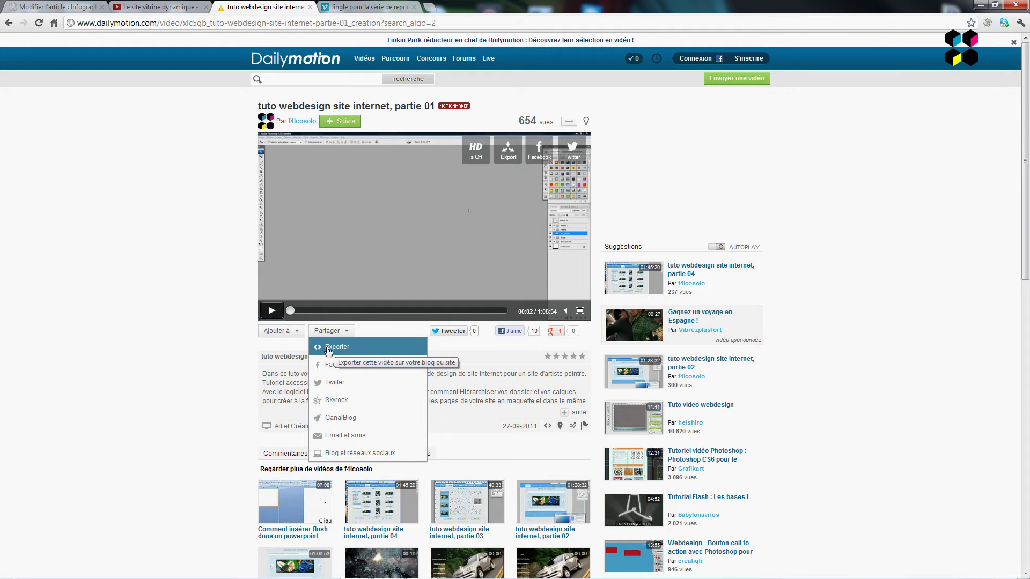
click(333, 348)
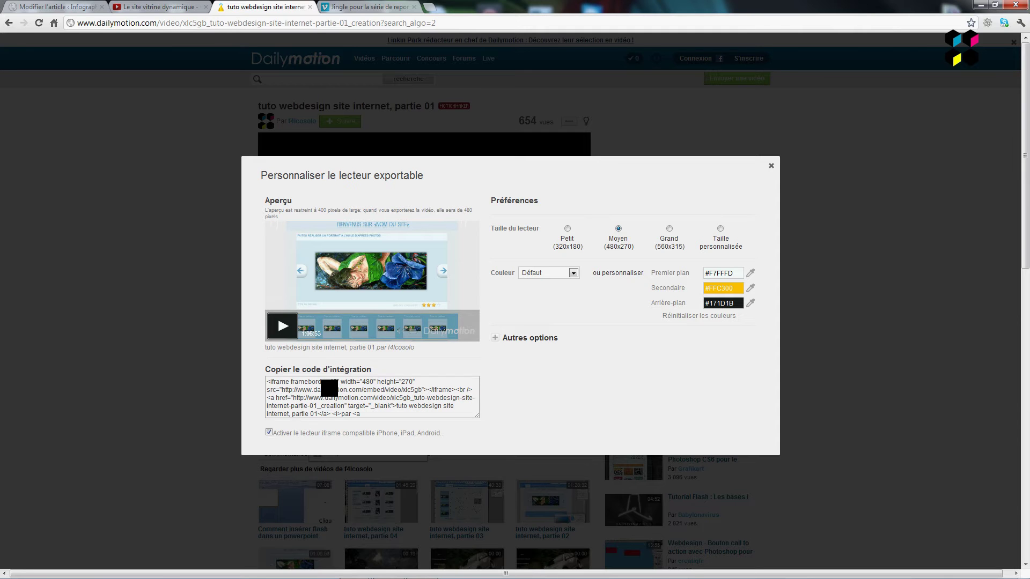
Copy the iframe version of the Dailymotion embed code.
click(279, 377)
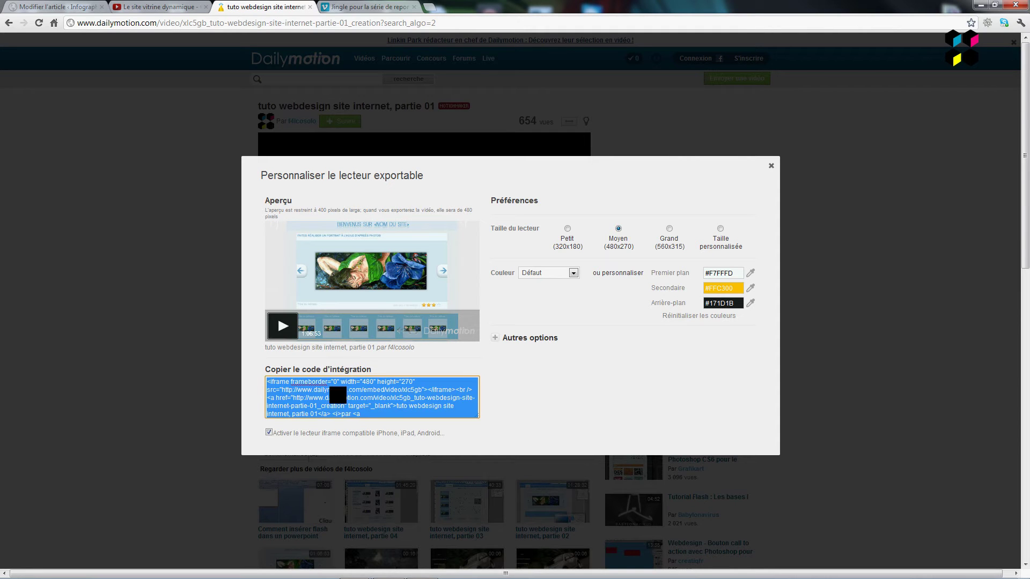
right_click(342, 397)
click(367, 438)
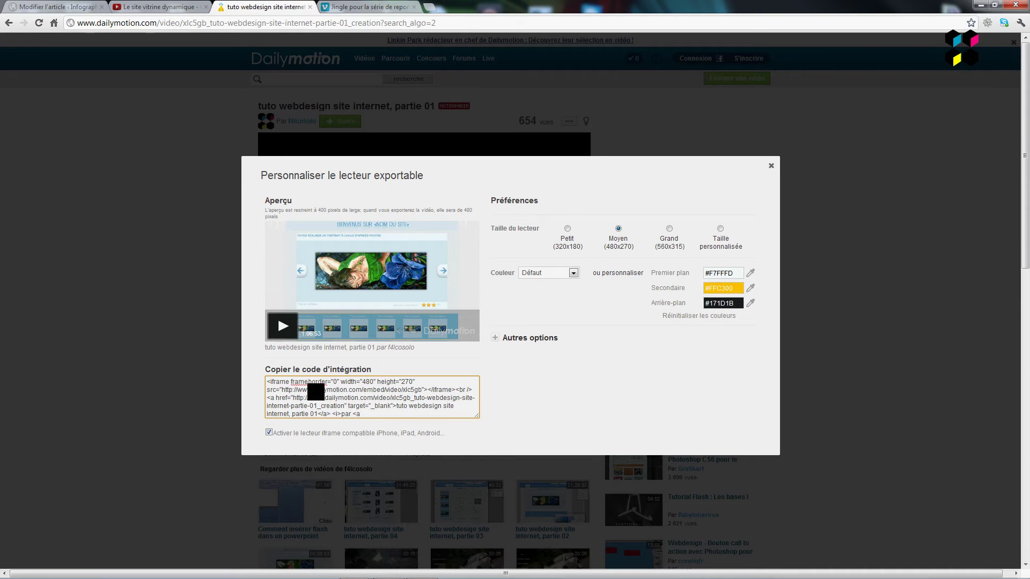
Disable the iframe player compatible with iPhone, iPad and Android, and copy the whole object-based Dailymotion embed code.
click(269, 433)
click(298, 401)
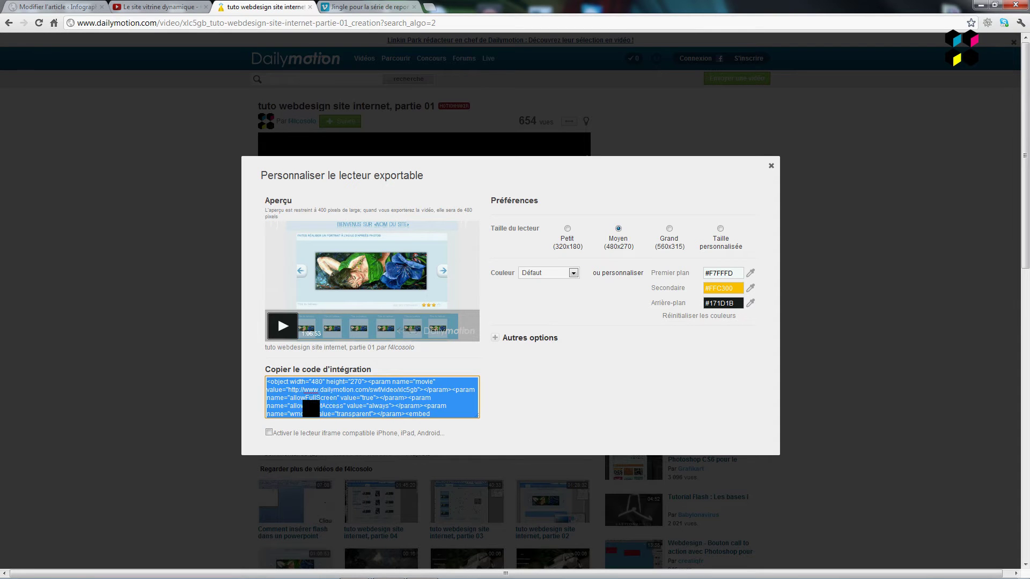
click(307, 406)
click(351, 387)
key(ctrl+c)
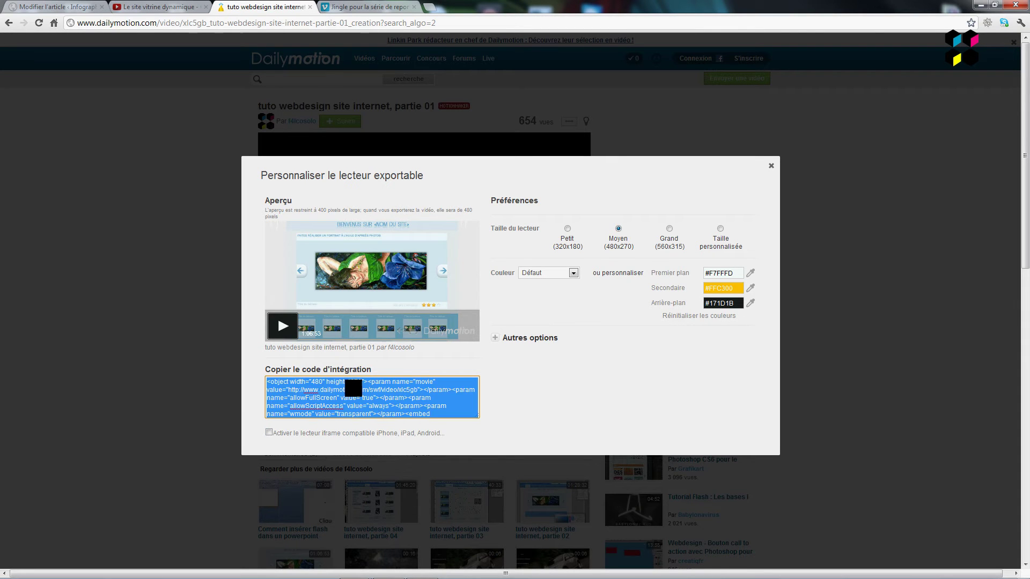
right_click(351, 387)
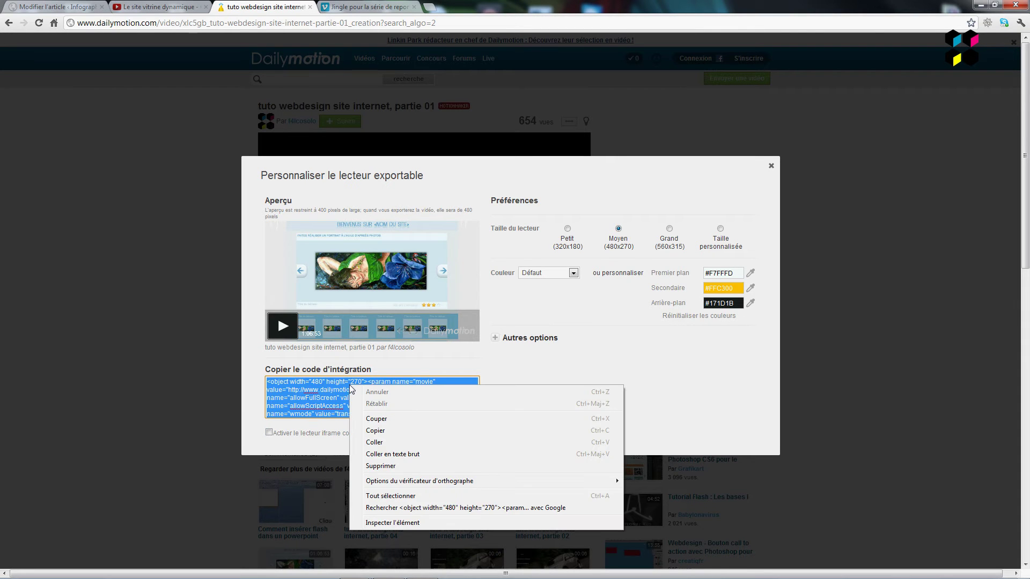
click(376, 430)
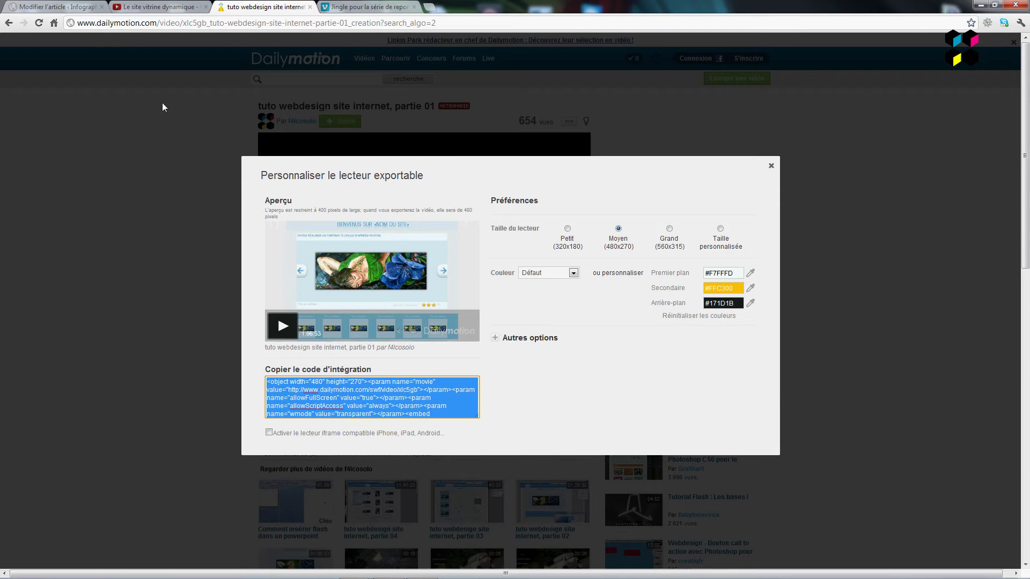
Return to the WordPress article and paste the Dailymotion embed code on a new line below the "Ma vidéo Dailymotion" heading.
click(54, 6)
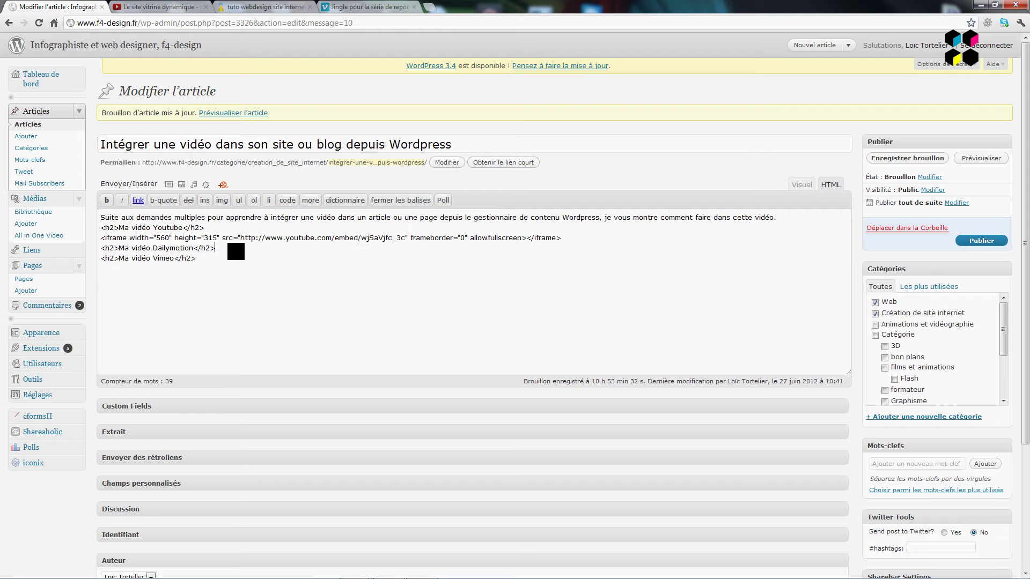
key(Return)
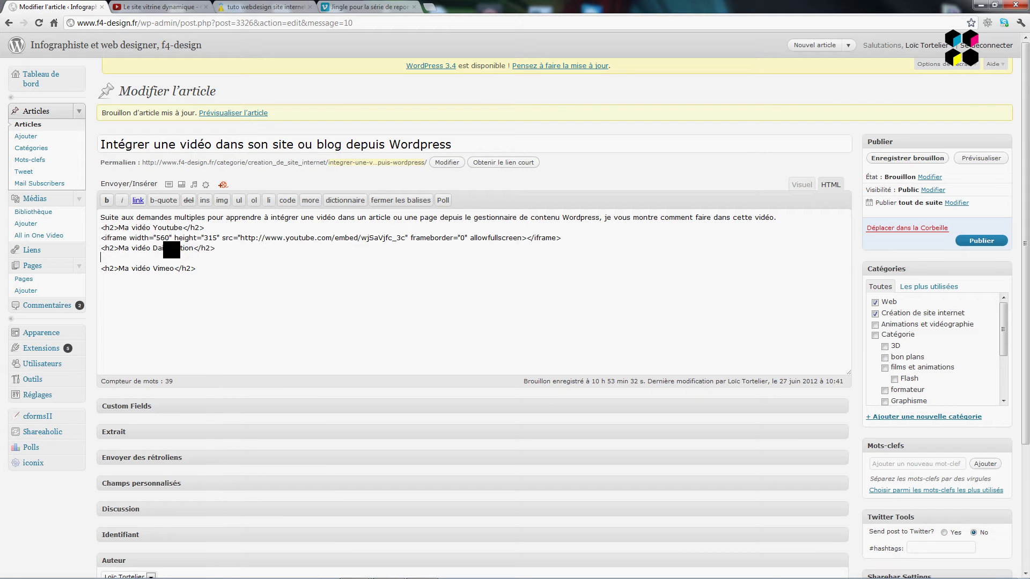
right_click(123, 263)
click(151, 315)
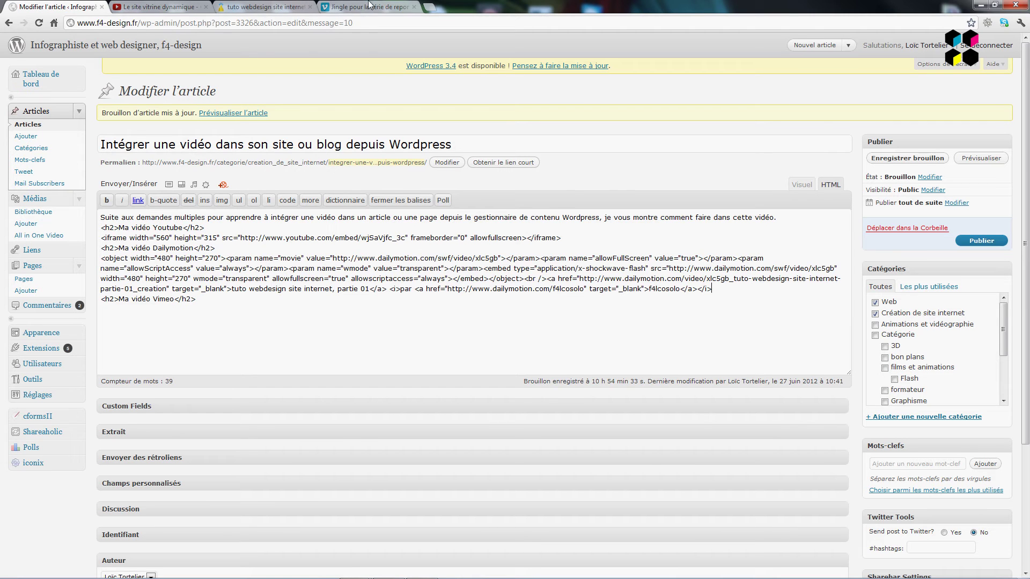
Switch to the Vimeo video "Jingle pour la série de reportages vidéos" and open its sharing options.
click(345, 8)
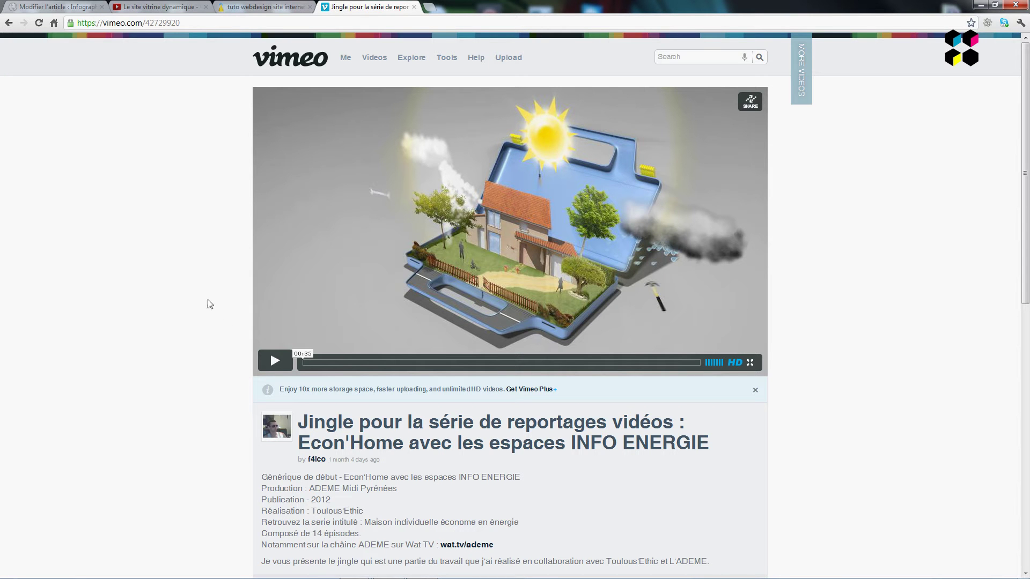
scroll(196, 277, down, 1)
scroll(230, 275, down, 4)
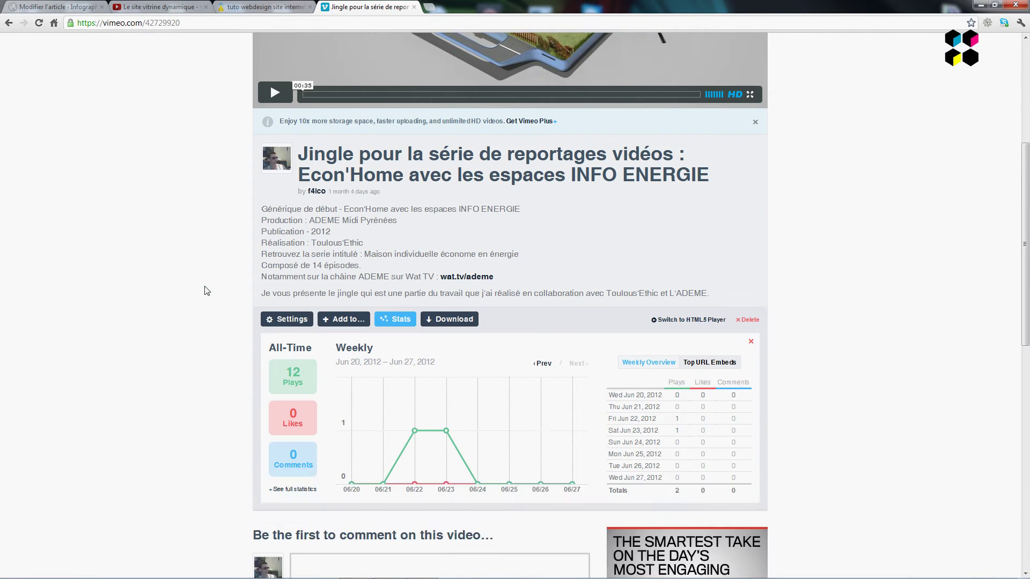
scroll(207, 290, up, 4)
scroll(291, 282, up, 1)
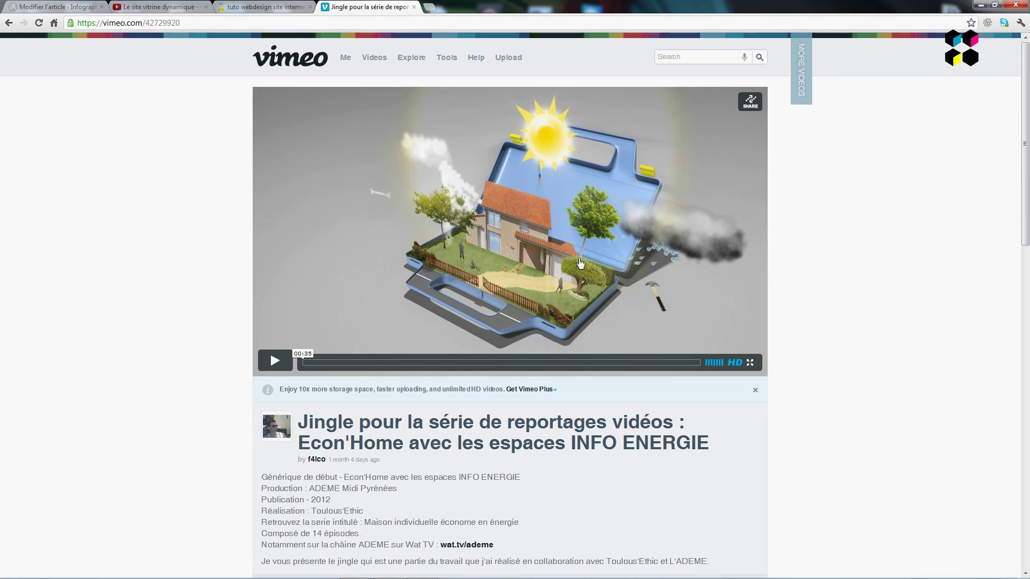
click(756, 106)
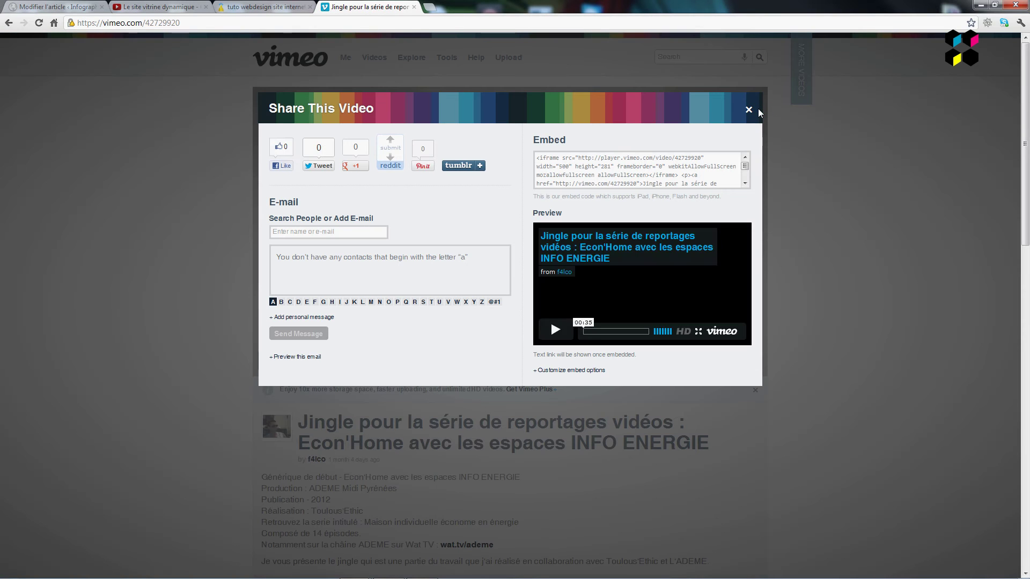
click(749, 110)
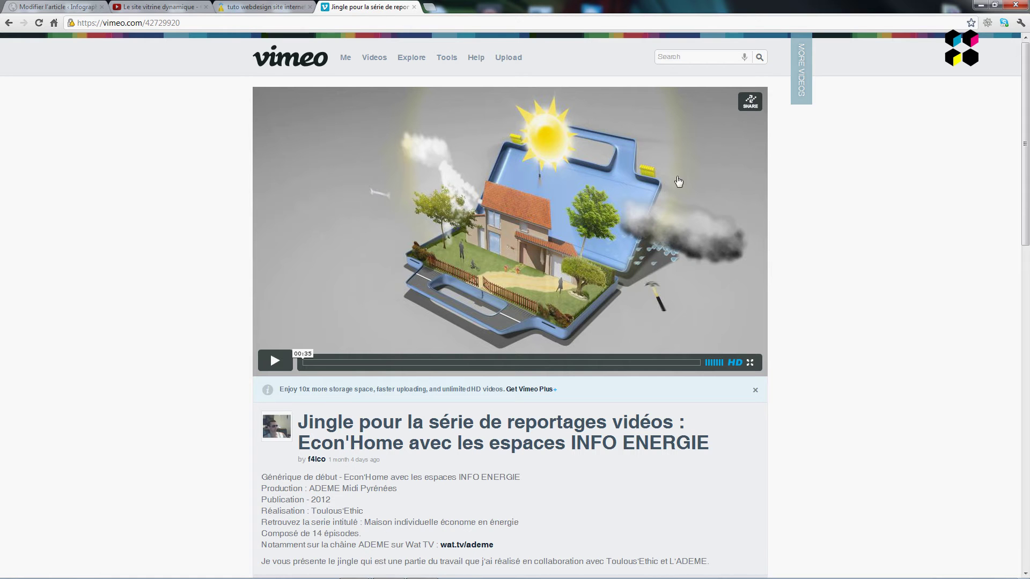
click(751, 103)
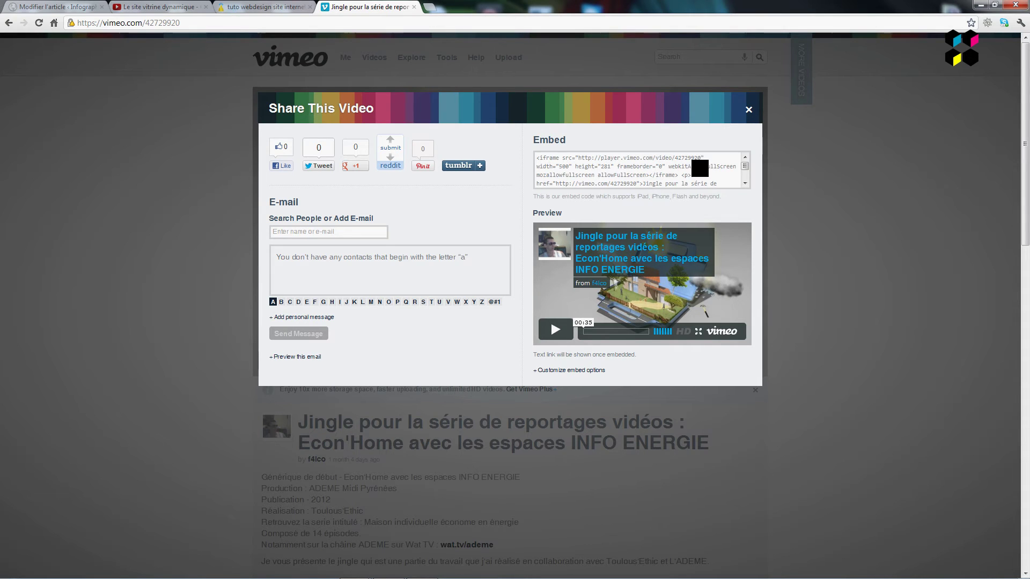
Copy the complete iframe embed code of the Vimeo video.
mouse_move(744, 167)
mouse_down()
mouse_move(745, 179)
mouse_move(744, 167)
mouse_up()
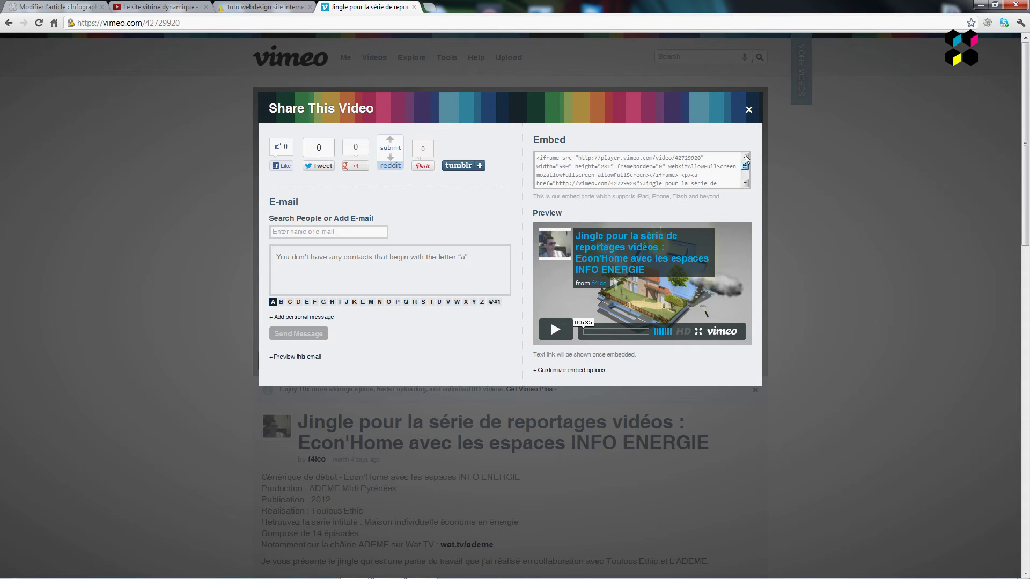
click(559, 162)
key(ctrl+c)
right_click(560, 161)
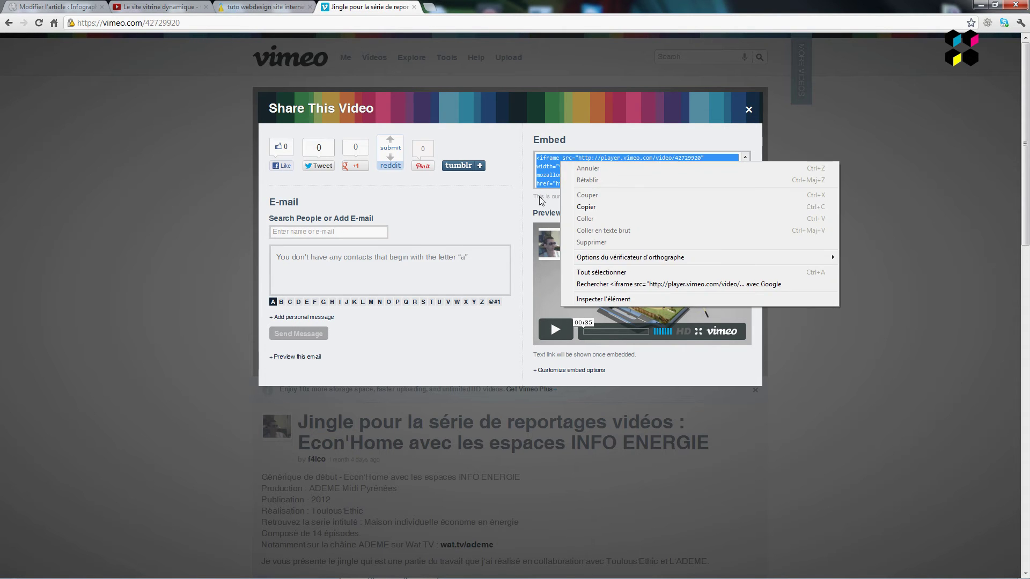
click(585, 206)
Return to the WordPress article, paste the Vimeo embed code below the "Ma vidéo Vimeo" heading and save the draft.
click(53, 7)
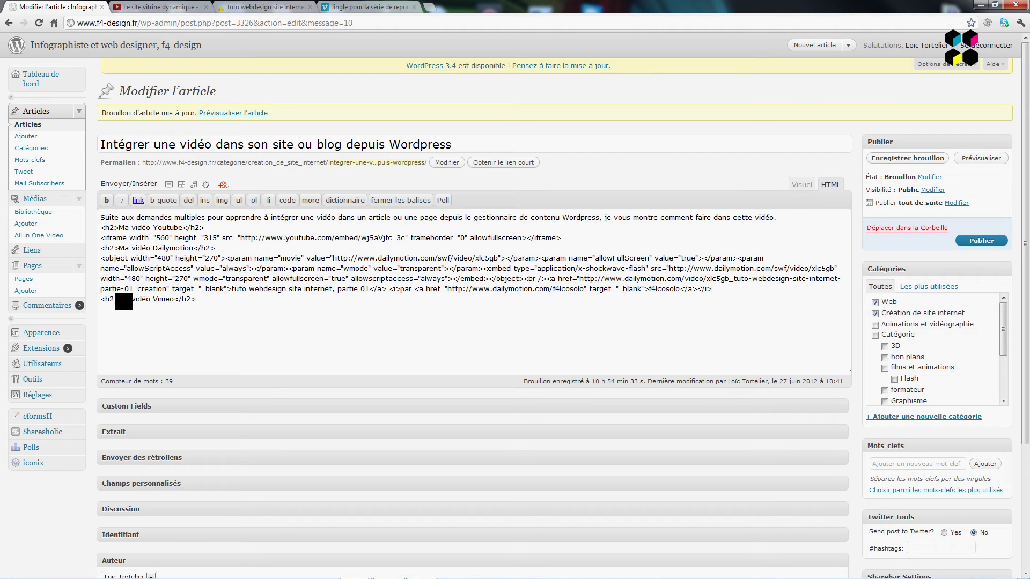
click(205, 302)
right_click(124, 312)
click(145, 366)
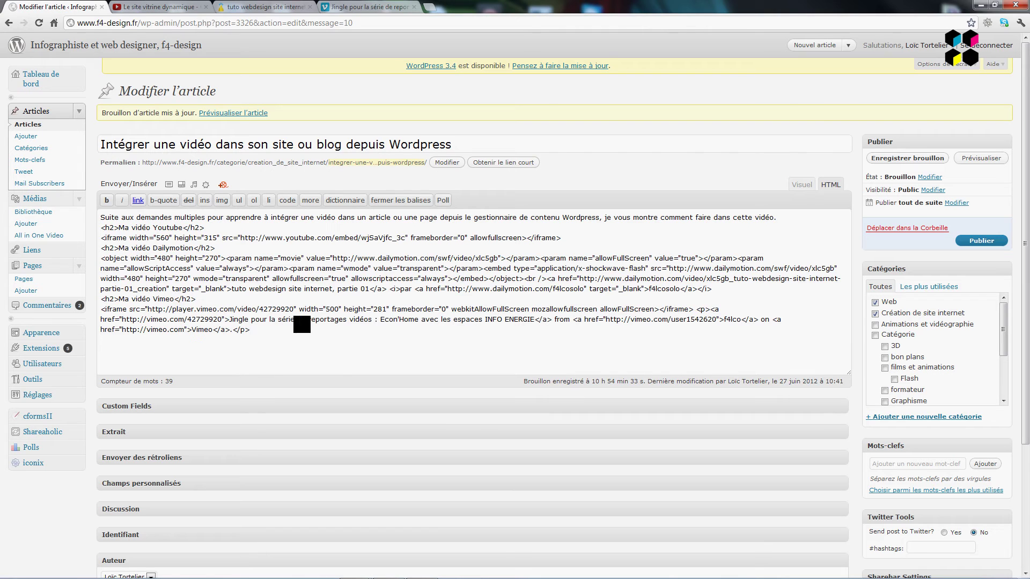
click(889, 160)
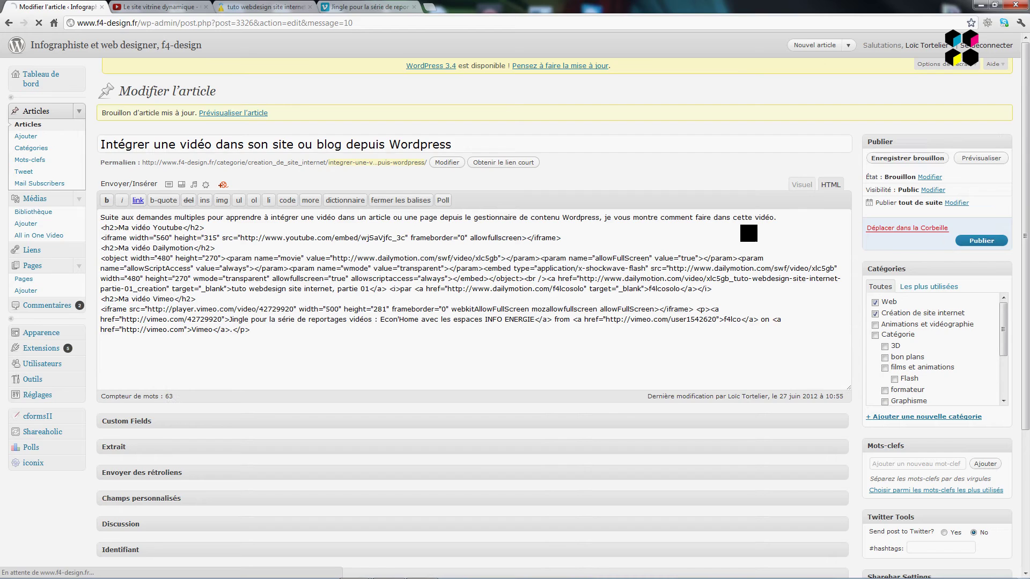
Preview the article and examine the YouTube, Dailymotion and Vimeo sections of the page.
click(981, 158)
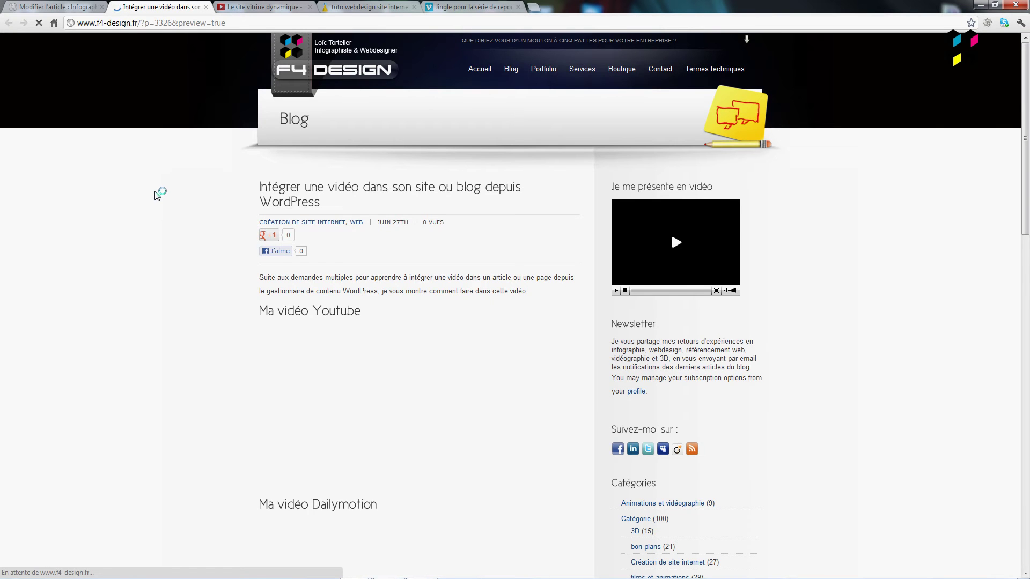
scroll(161, 190, down, 4)
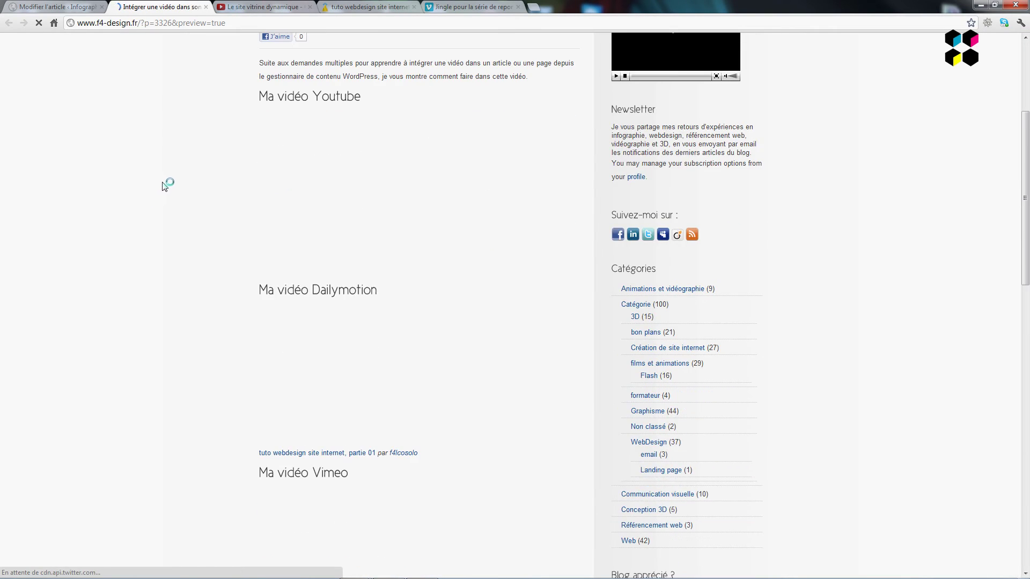
scroll(181, 183, down, 5)
scroll(179, 182, up, 10)
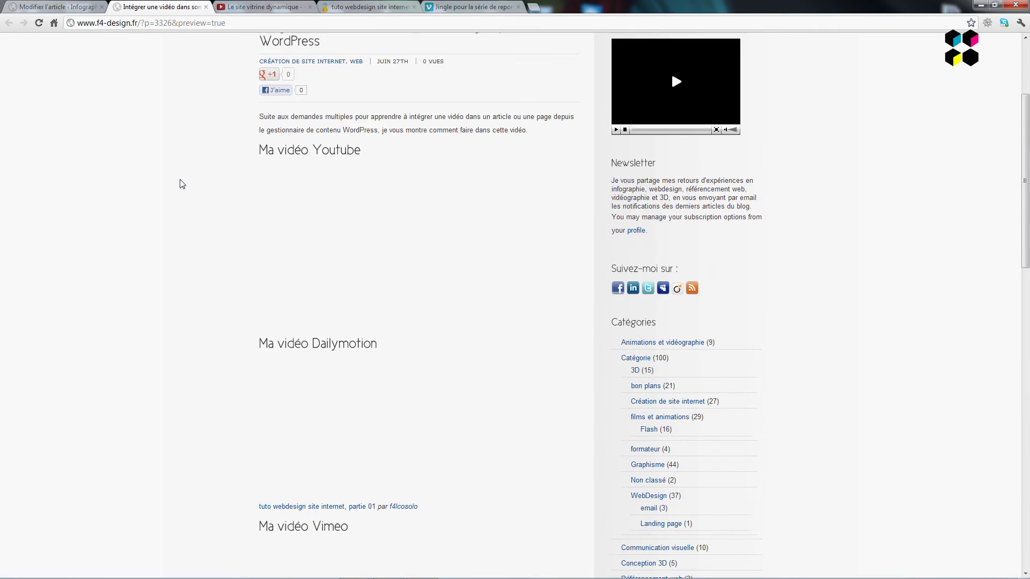
scroll(183, 201, down, 3)
scroll(398, 220, down, 3)
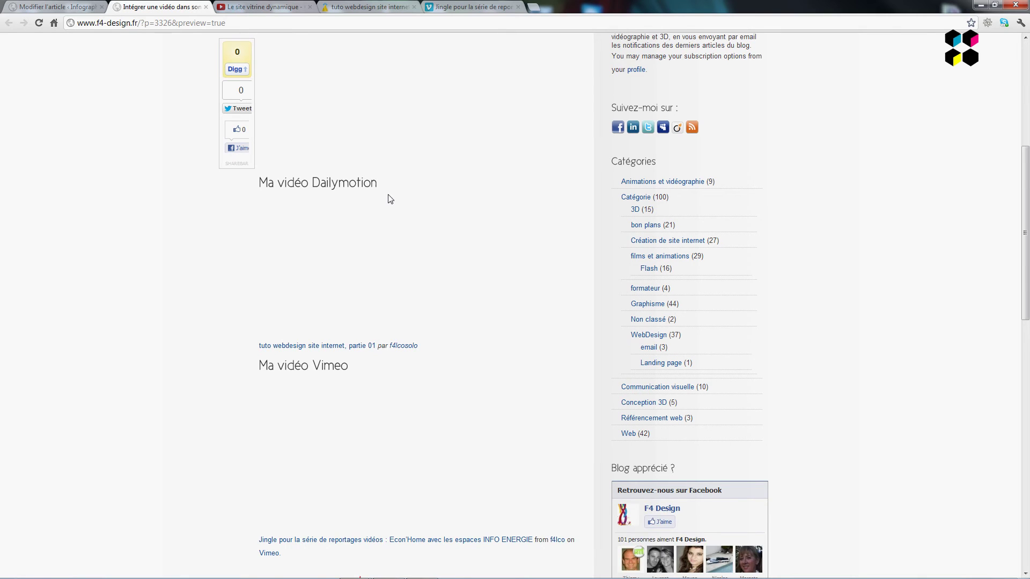
scroll(390, 200, down, 2)
scroll(390, 199, up, 4)
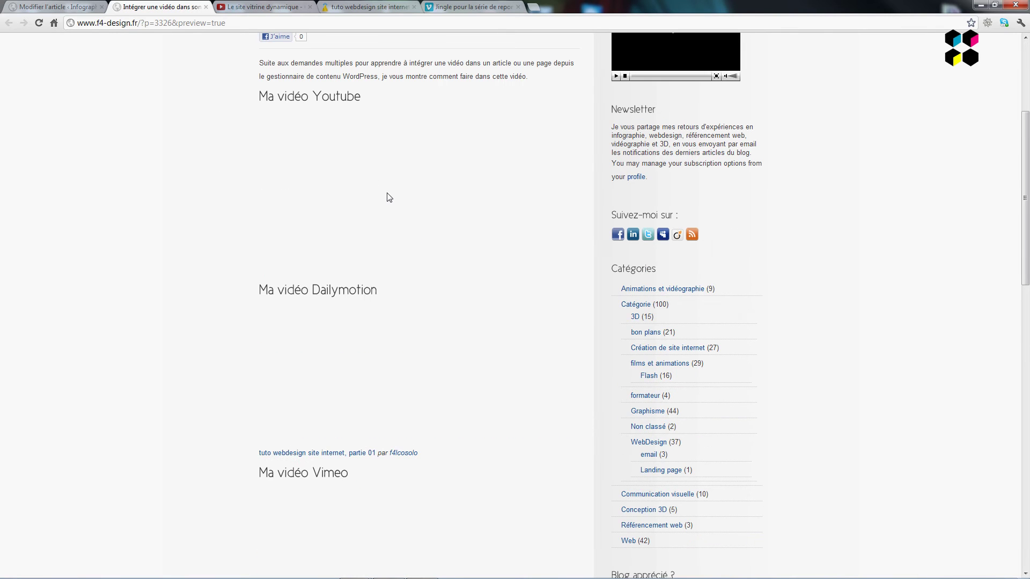
scroll(374, 167, up, 2)
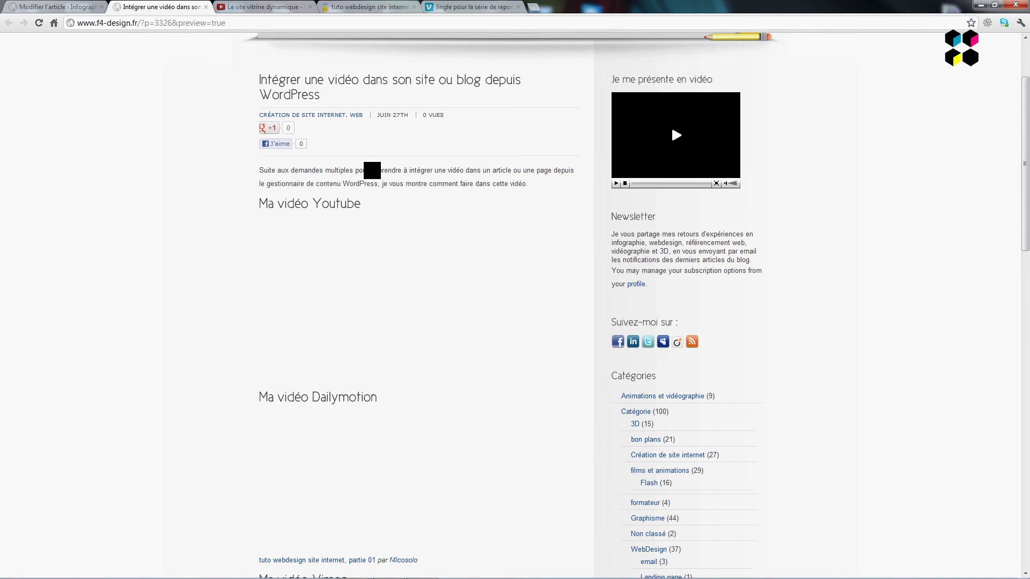
scroll(370, 171, down, 12)
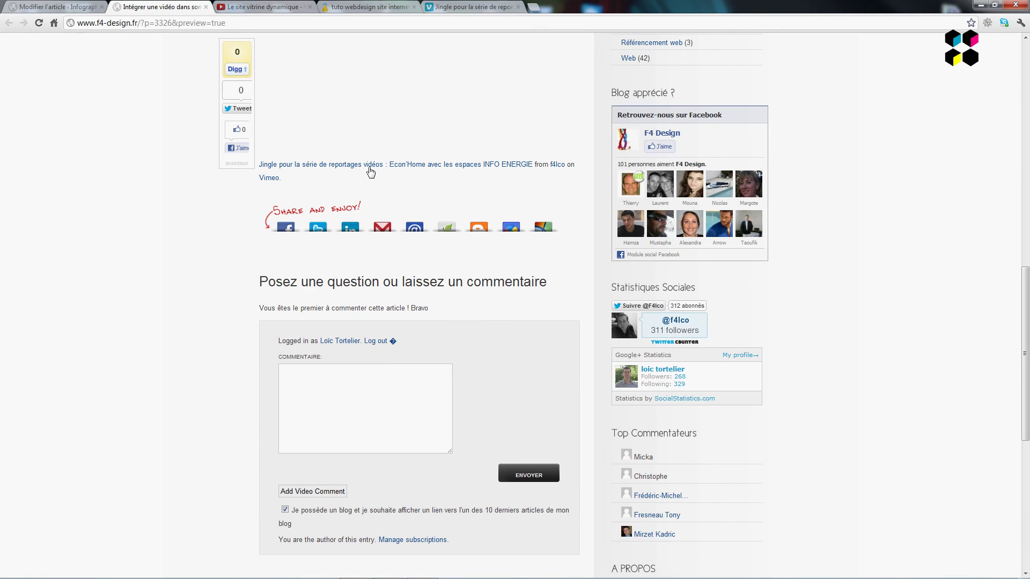
scroll(370, 171, up, 11)
Return to the article editor, switch it to the visual view and review the embedded videos.
click(61, 5)
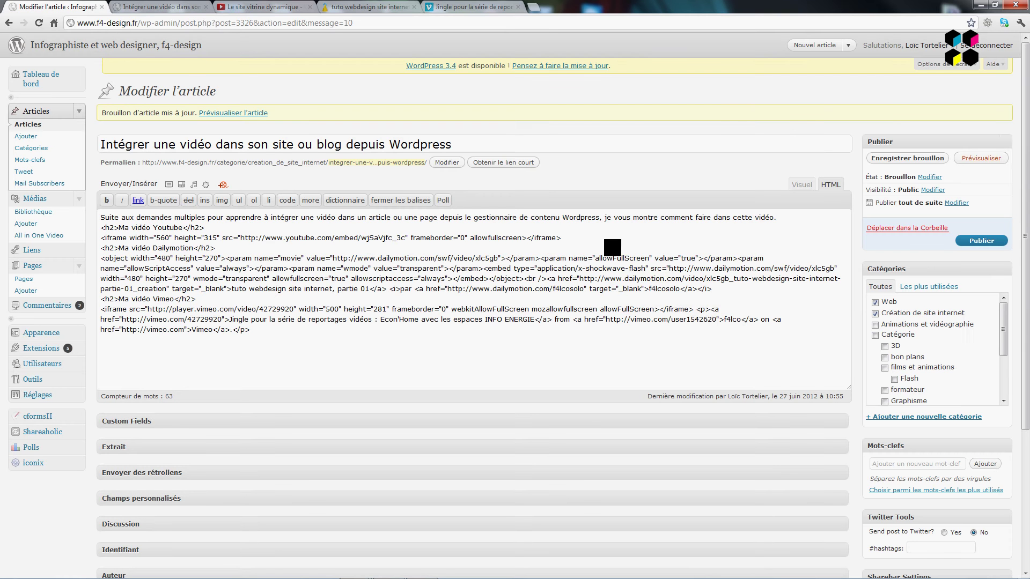
click(803, 185)
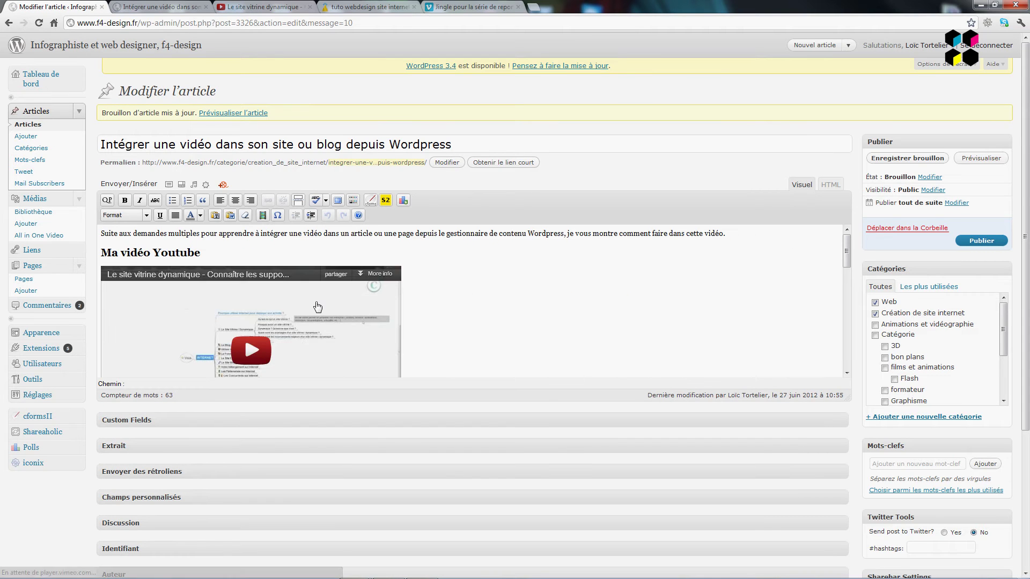
scroll(338, 308, down, 10)
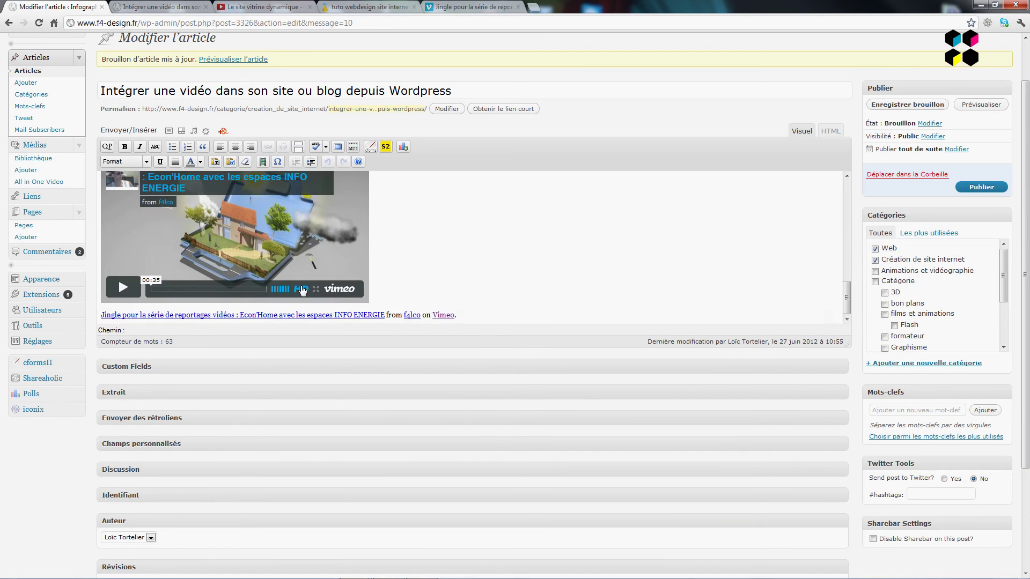
scroll(302, 291, up, 10)
scroll(305, 252, down, 6)
scroll(309, 253, up, 5)
scroll(253, 224, down, 3)
scroll(254, 224, down, 3)
scroll(258, 241, up, 5)
Preview the article again from the visual editor and check how the three video sections are rendered.
click(980, 105)
click(168, 5)
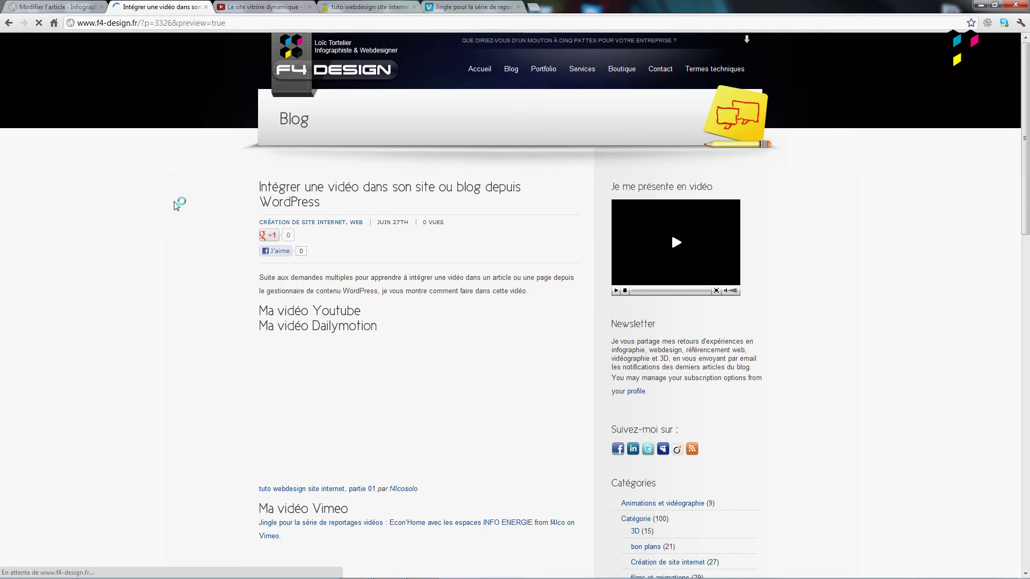
scroll(182, 197, down, 6)
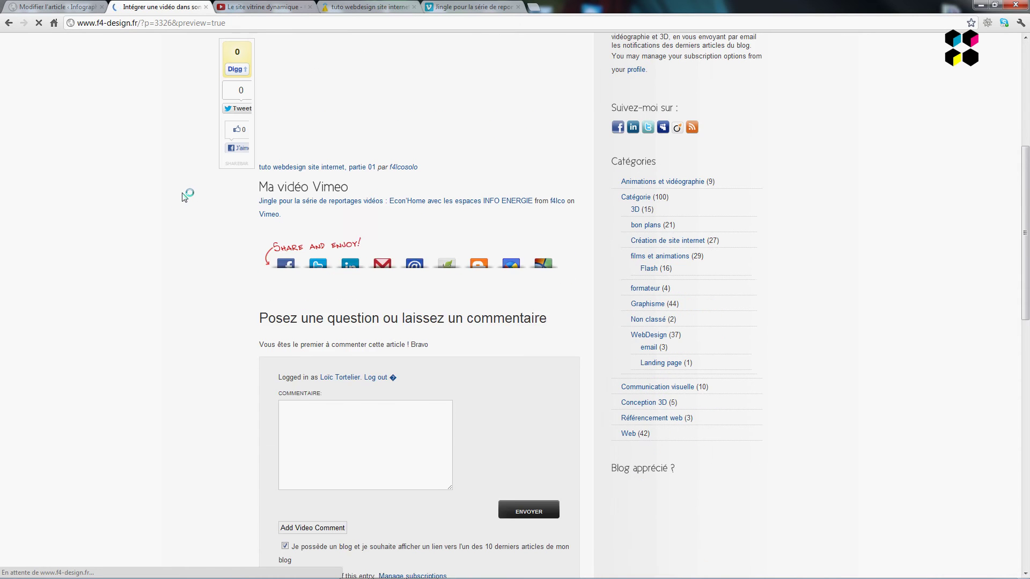
scroll(182, 193, up, 4)
scroll(183, 196, up, 1)
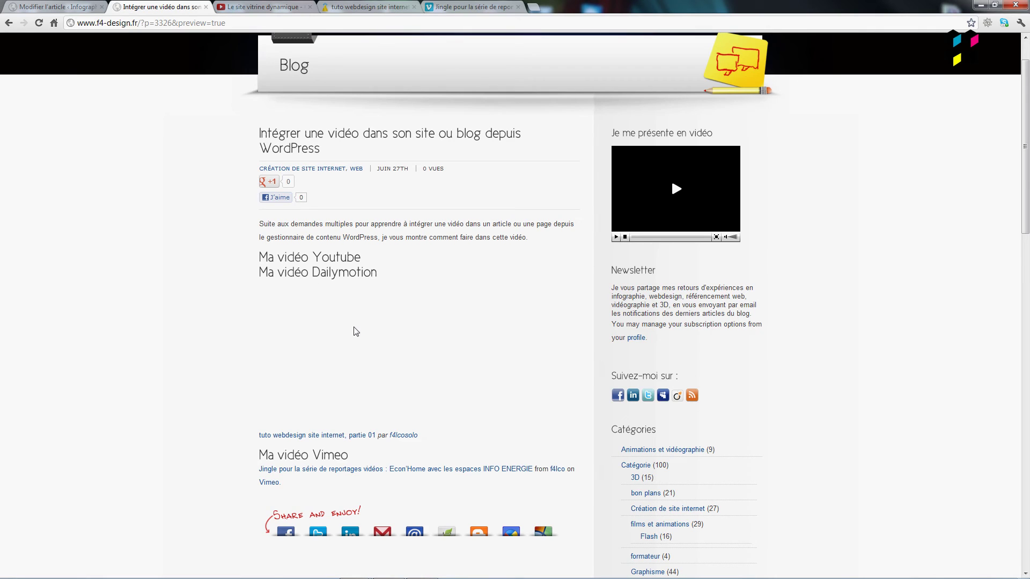
scroll(332, 319, down, 2)
scroll(341, 280, up, 2)
Return to the article editor, set the article's visibility to "Privé" and publish it.
click(75, 7)
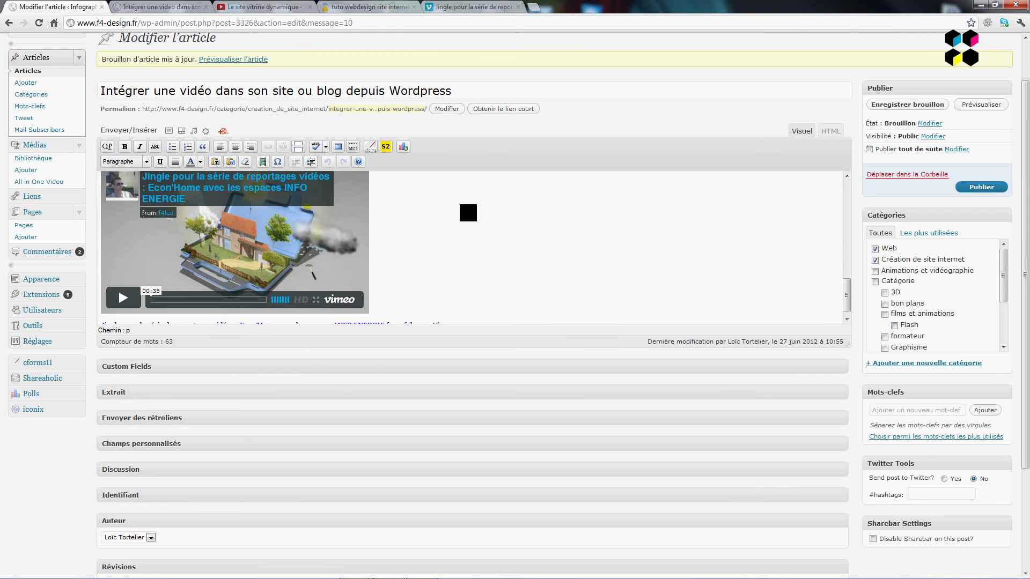
scroll(453, 210, down, 2)
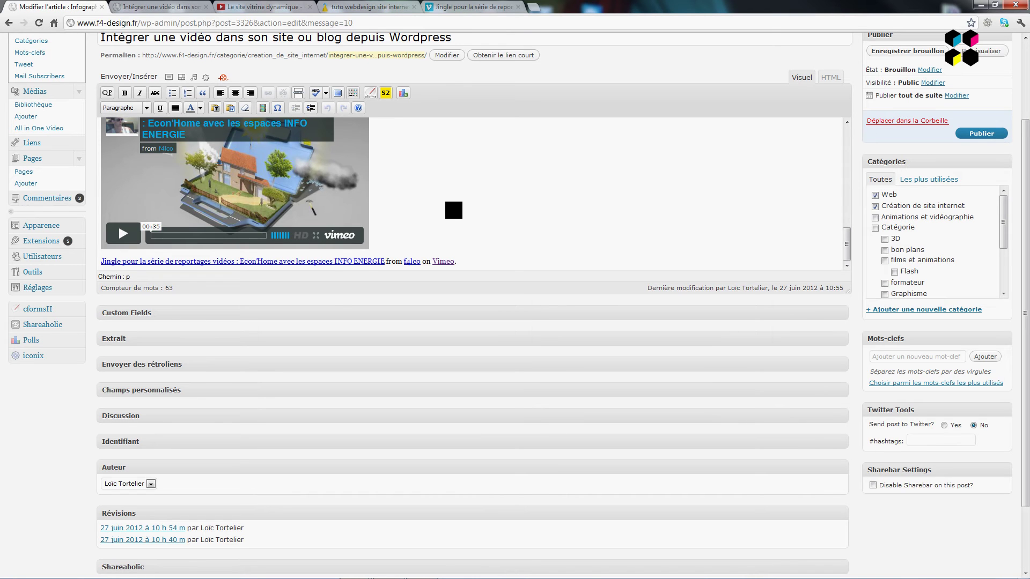
scroll(453, 210, up, 8)
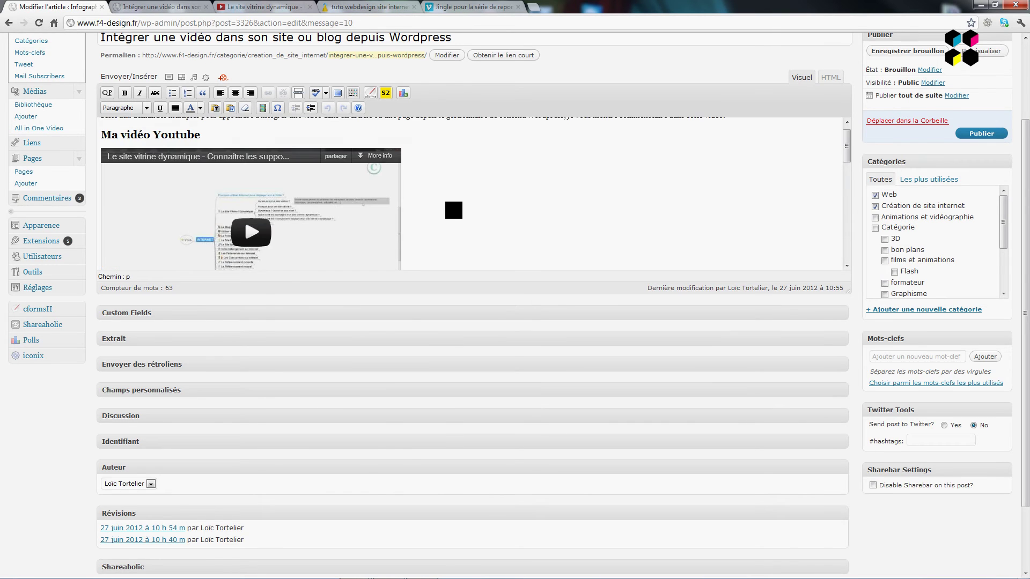
scroll(453, 210, up, 2)
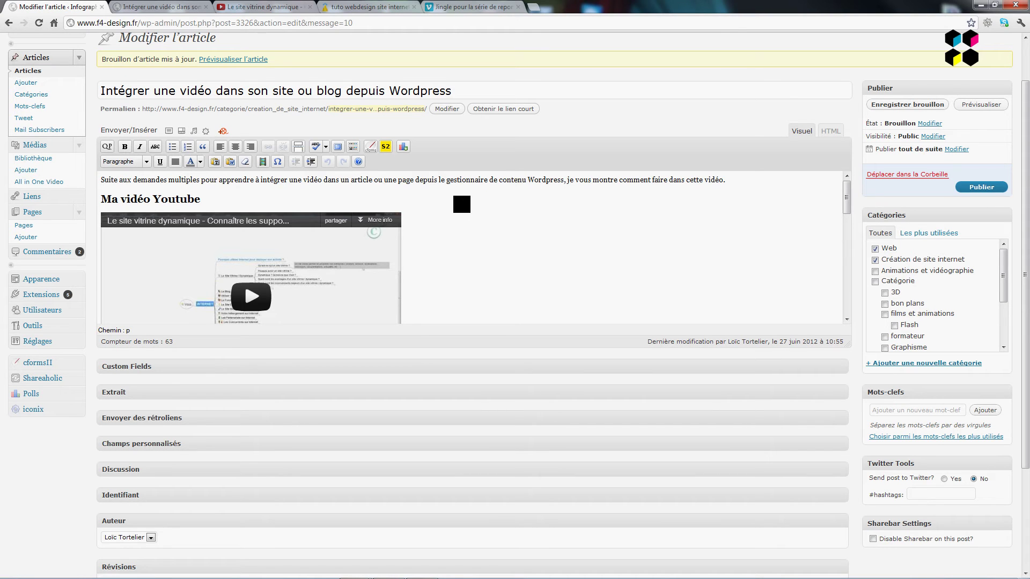
click(933, 136)
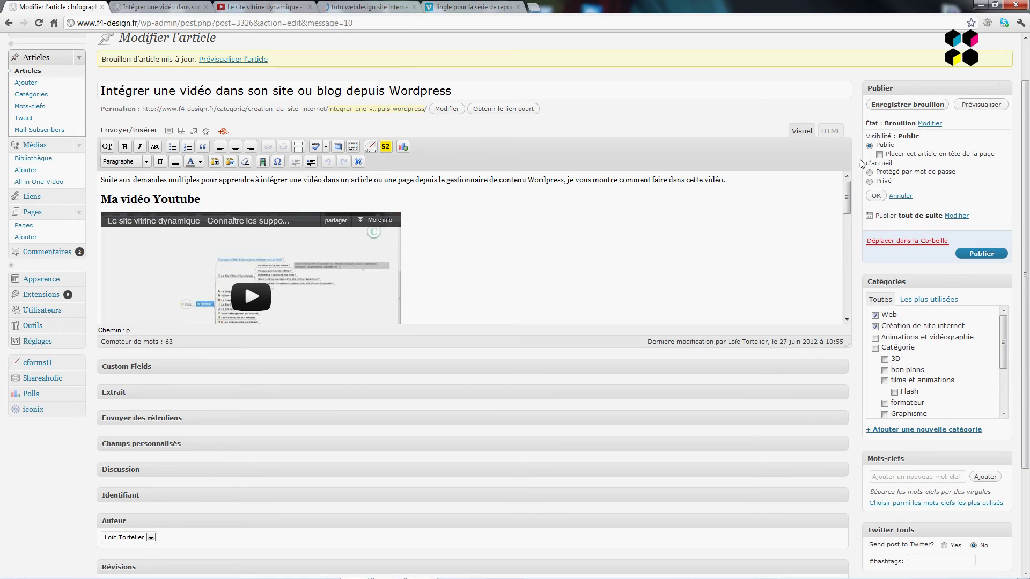
click(881, 182)
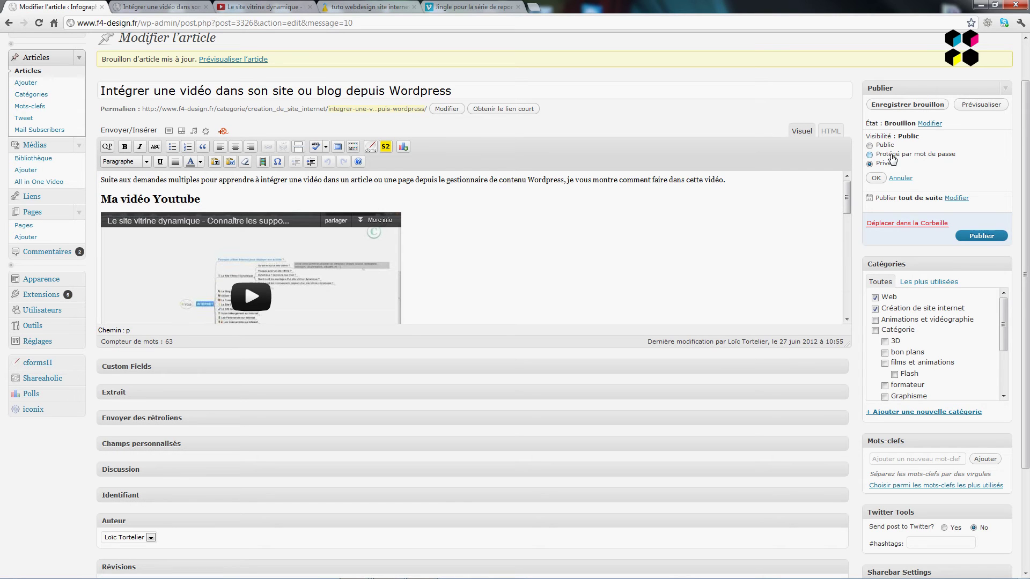
click(875, 180)
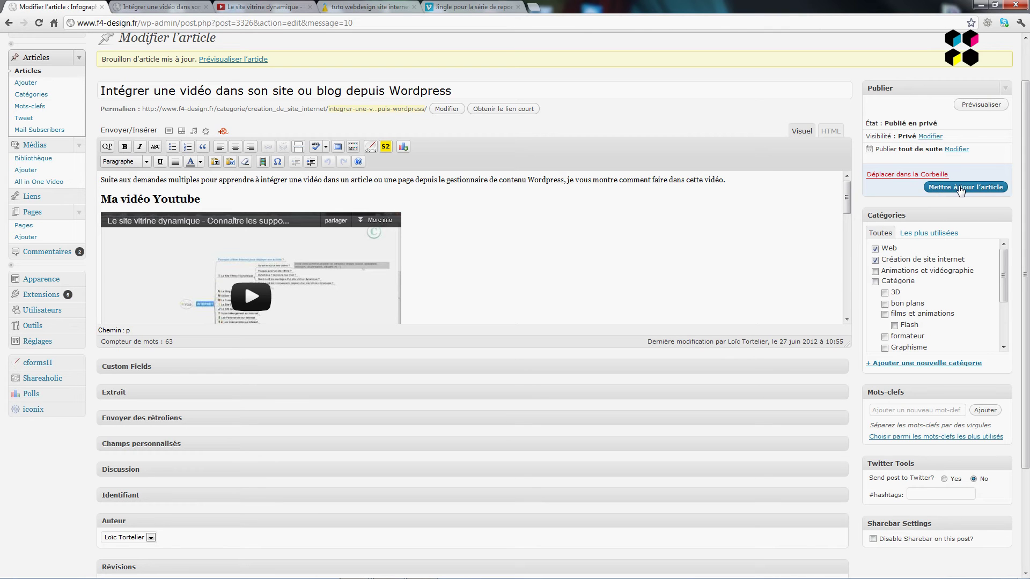
click(969, 188)
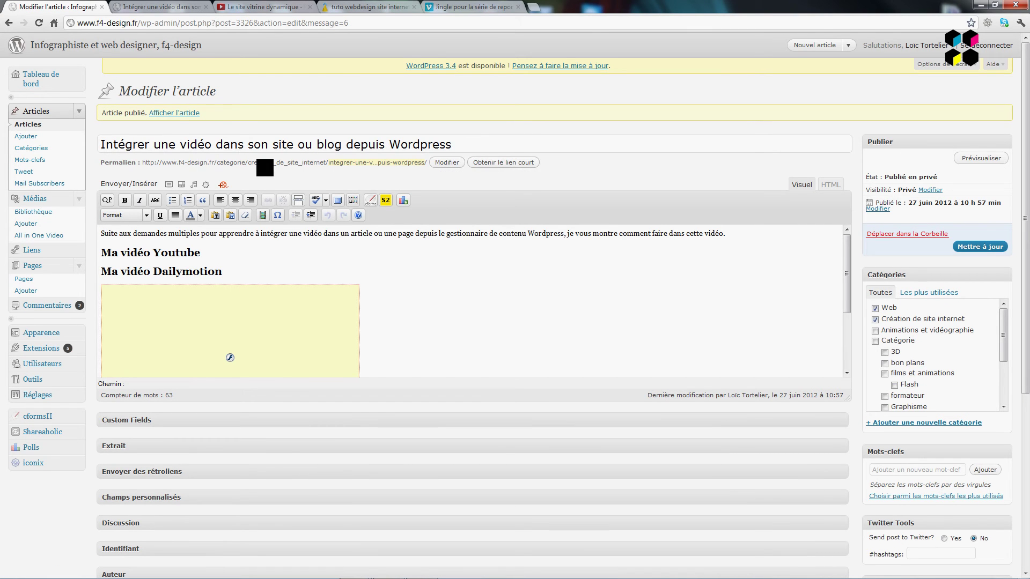
Open the published article, go back to the editor and check the content below the three video headings.
click(182, 114)
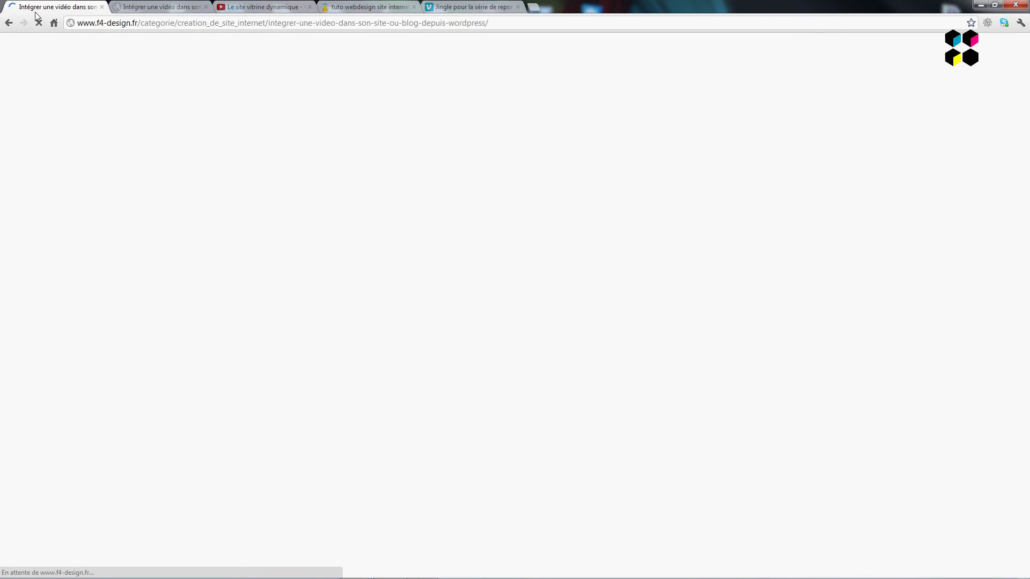
click(8, 23)
click(212, 253)
scroll(250, 234, down, 4)
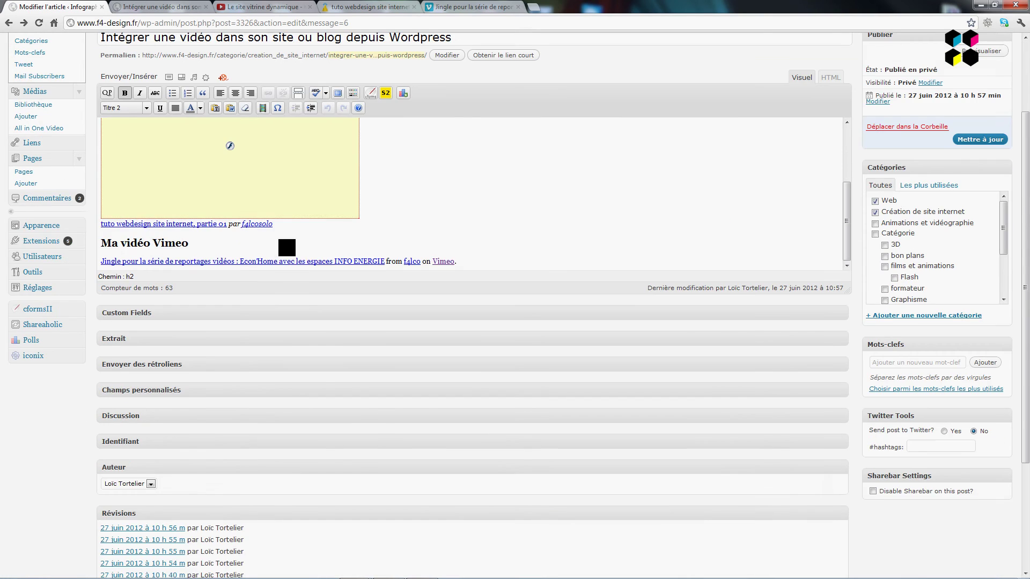
scroll(279, 228, up, 3)
scroll(249, 219, down, 3)
scroll(301, 299, up, 5)
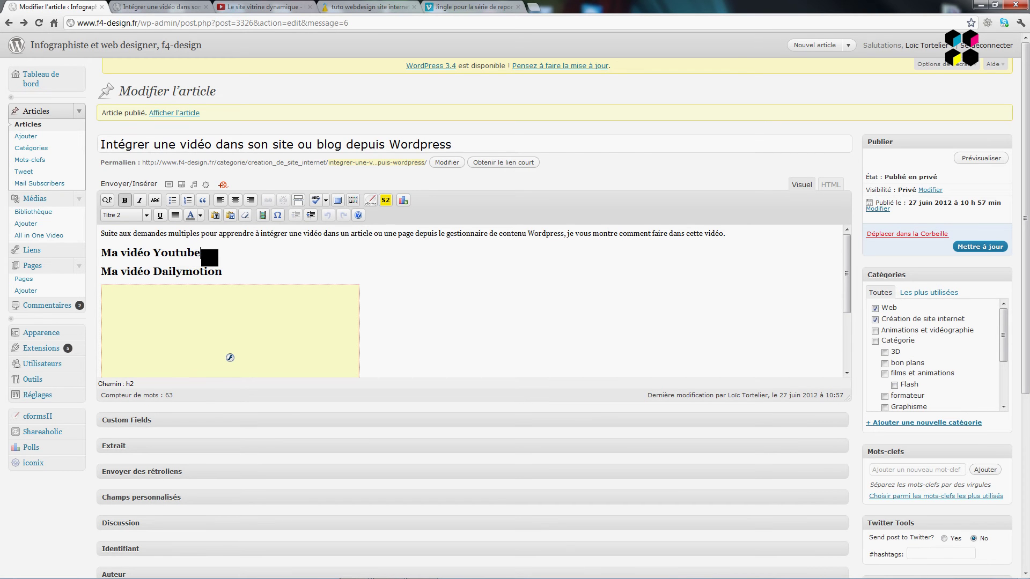
Switch to the YouTube video "Le site vitrine dynamique" and copy its complete iframe embed code.
click(272, 6)
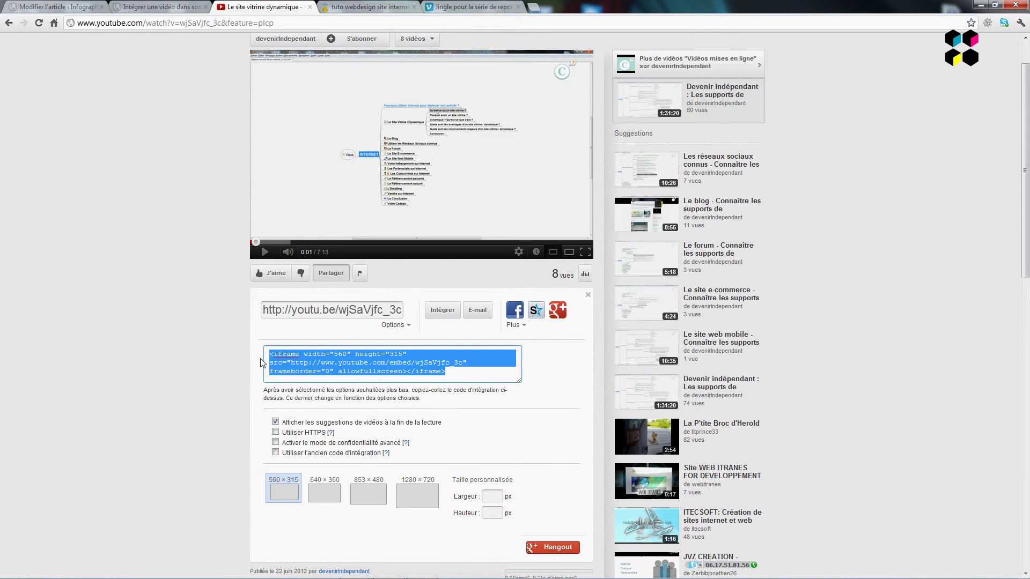
drag(446, 372, 270, 352)
right_click(326, 363)
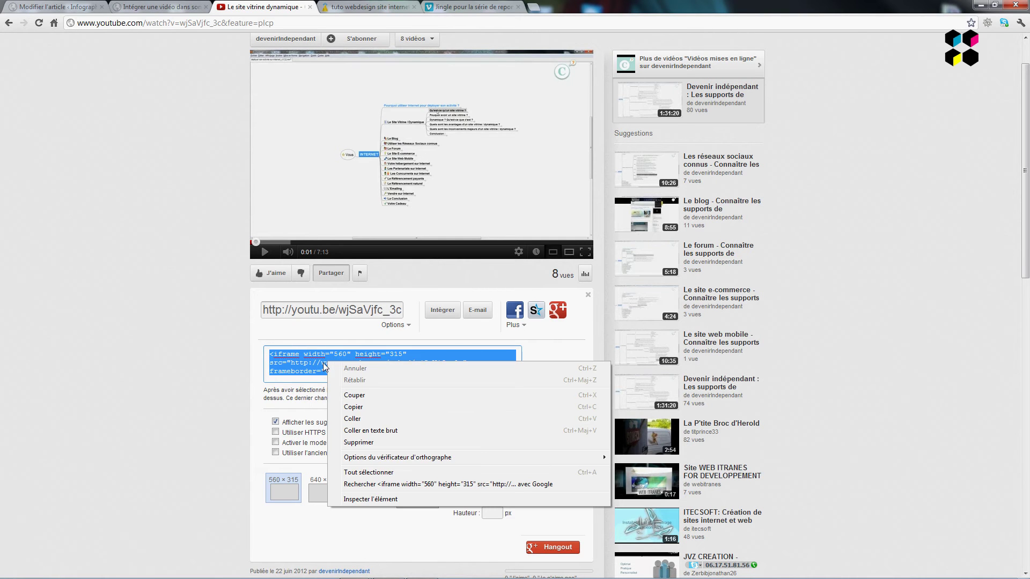
click(353, 406)
Return to the article's HTML view and paste the YouTube embed code on a new line below the "Ma vidéo Youtube" heading.
click(68, 7)
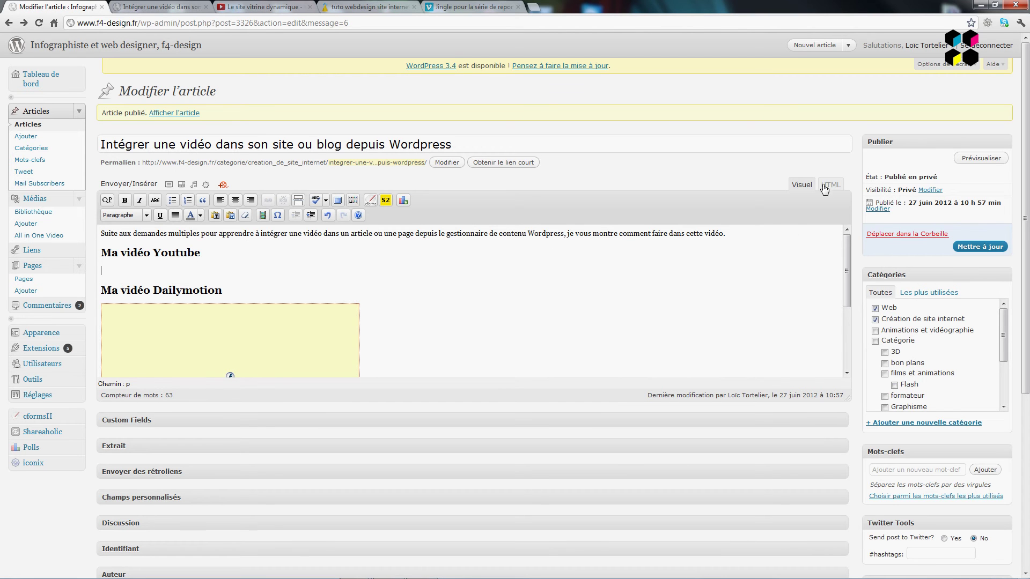
scroll(165, 265, down, 3)
scroll(226, 268, up, 5)
click(831, 184)
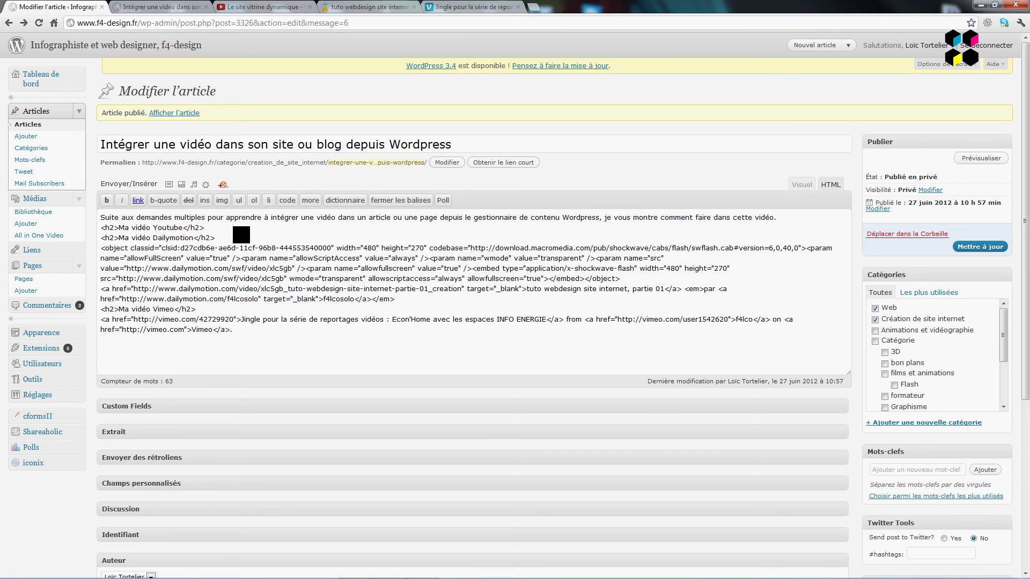
click(215, 230)
key(Return)
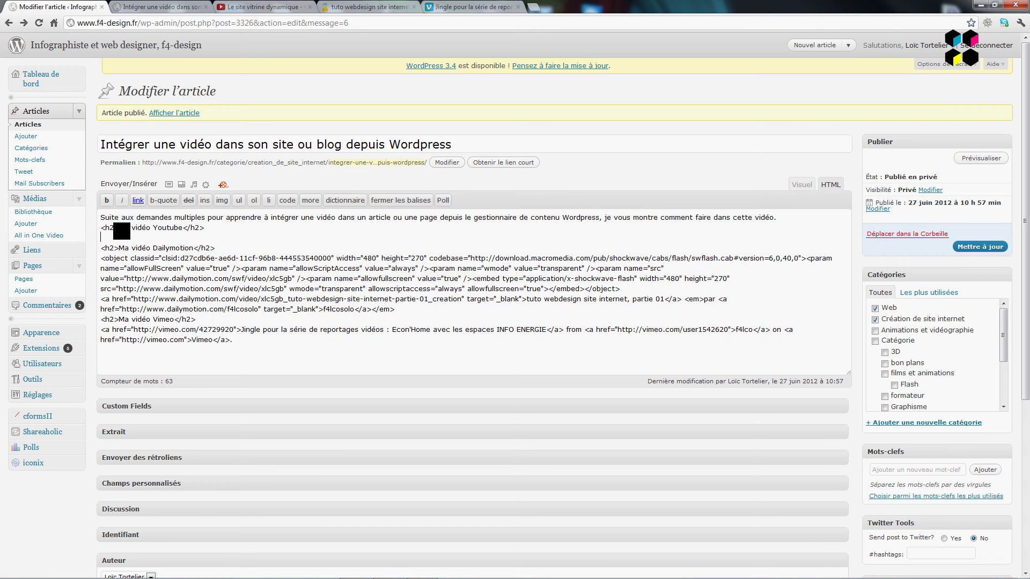
right_click(109, 240)
click(134, 298)
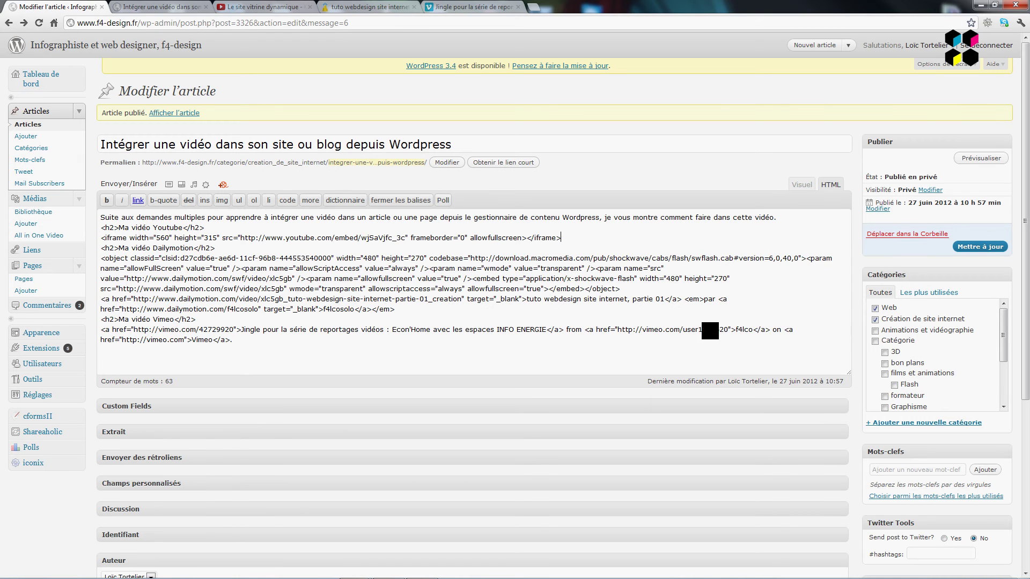
Delete the leftover Vimeo link code below the "Ma vidéo Vimeo" heading and copy the full embed code from the Vimeo page.
drag(101, 329, 252, 340)
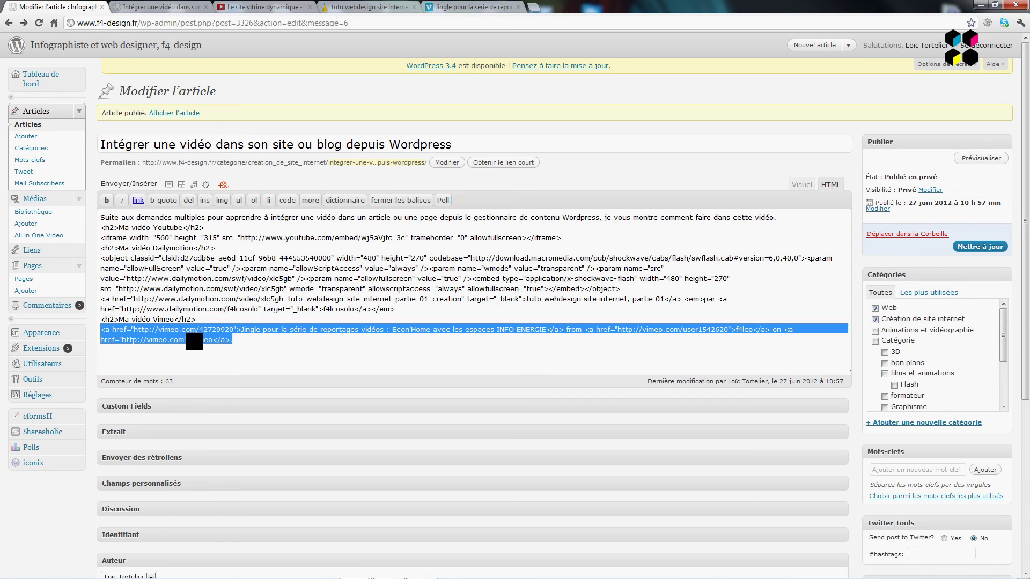
key(Delete)
click(464, 6)
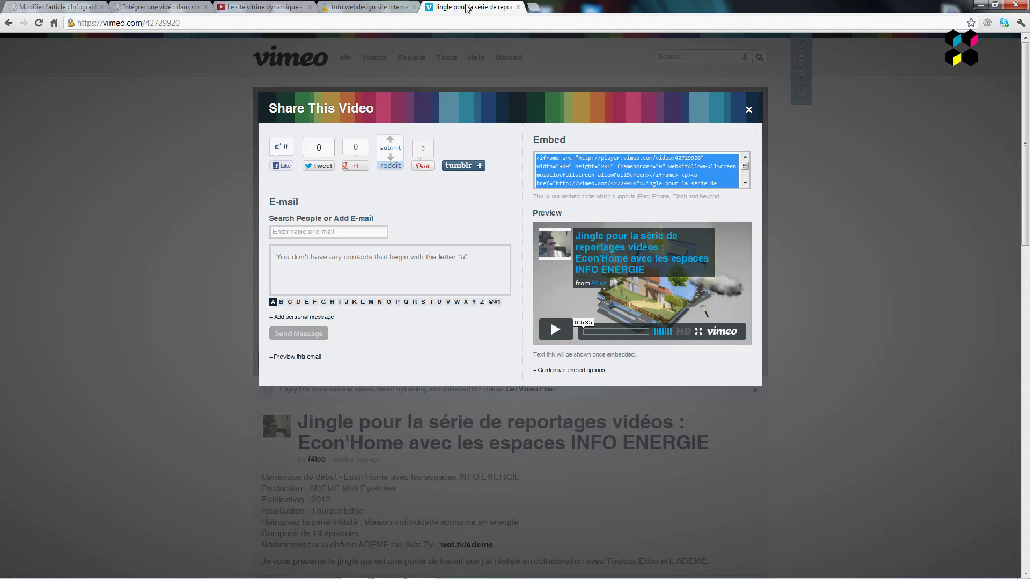
click(589, 166)
triple_click(589, 167)
right_click(589, 166)
click(614, 213)
Return to the article's HTML view, paste the Vimeo embed code below the "Ma vidéo Vimeo" heading and update the article.
click(122, 5)
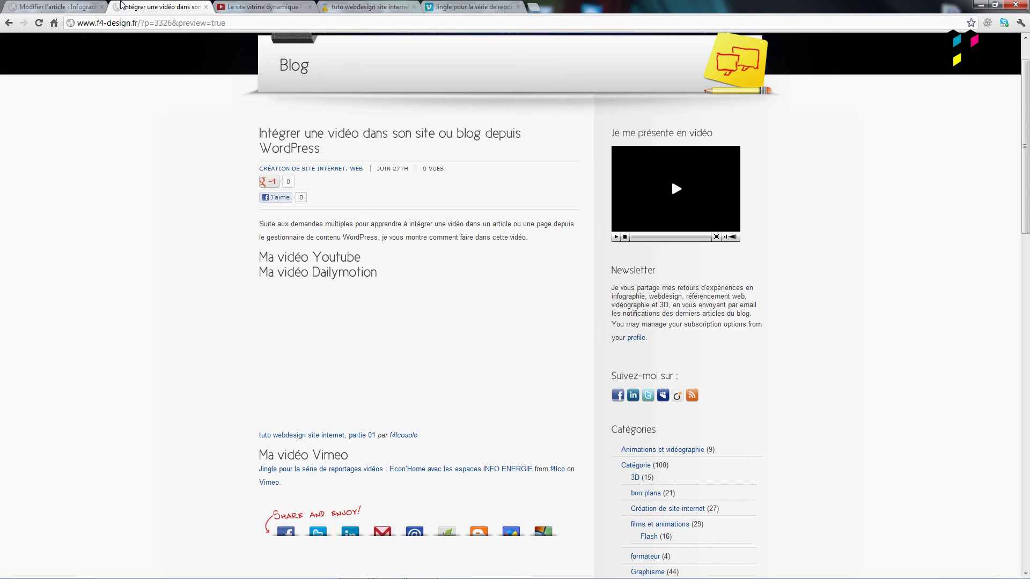
click(61, 6)
right_click(115, 328)
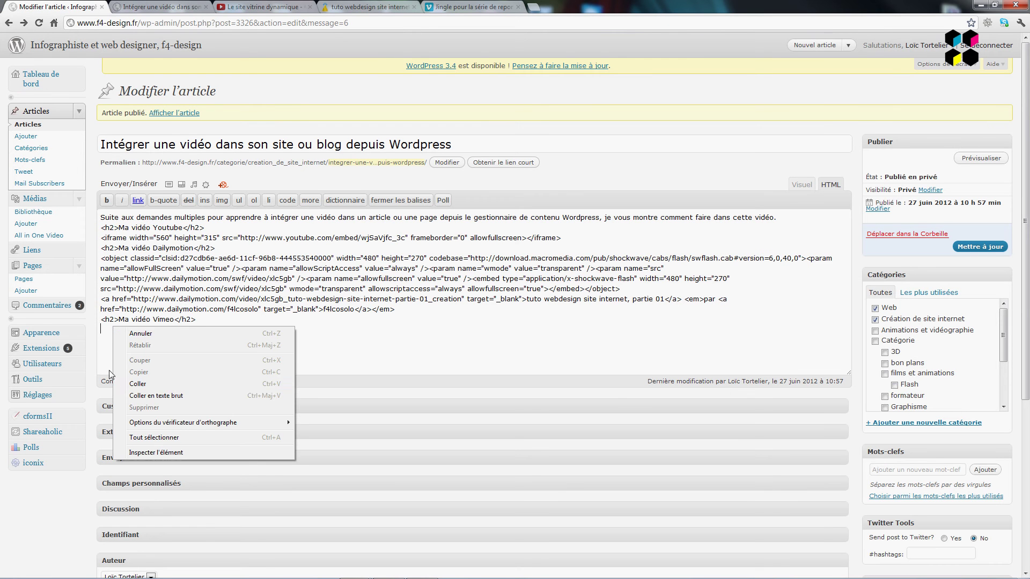
click(142, 385)
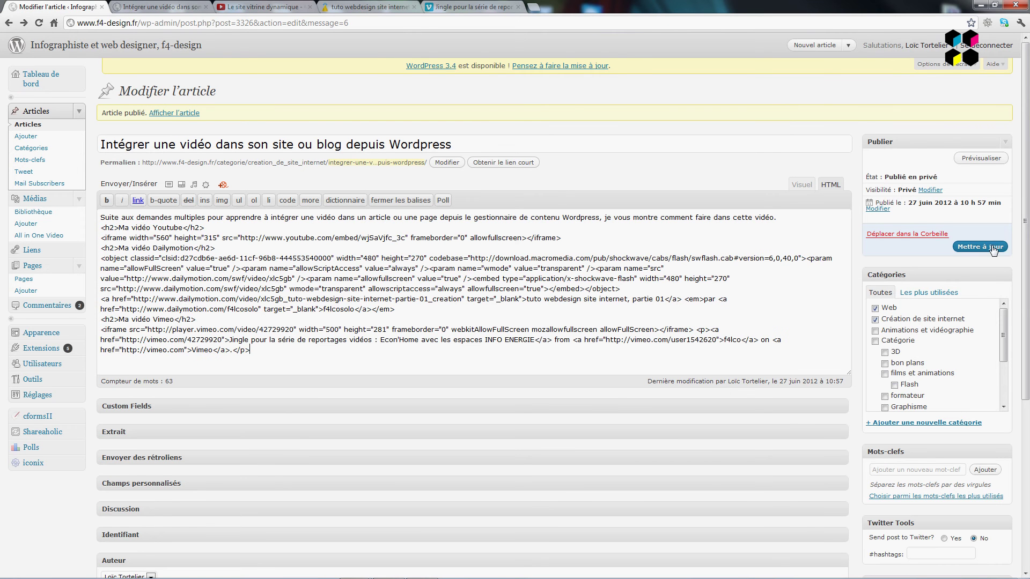
click(980, 247)
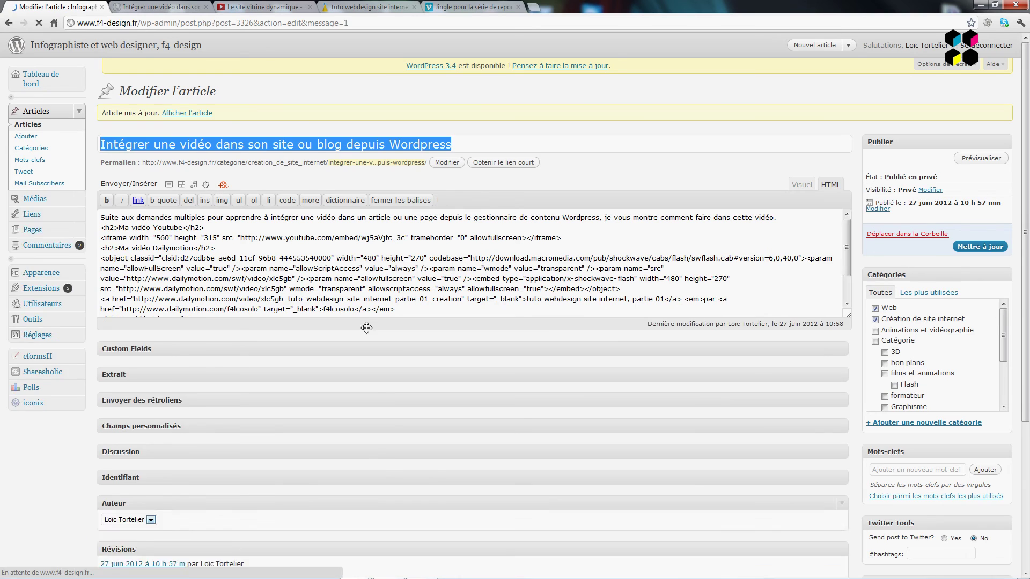
Close the old article preview and open the updated article in a new browser tab.
click(156, 7)
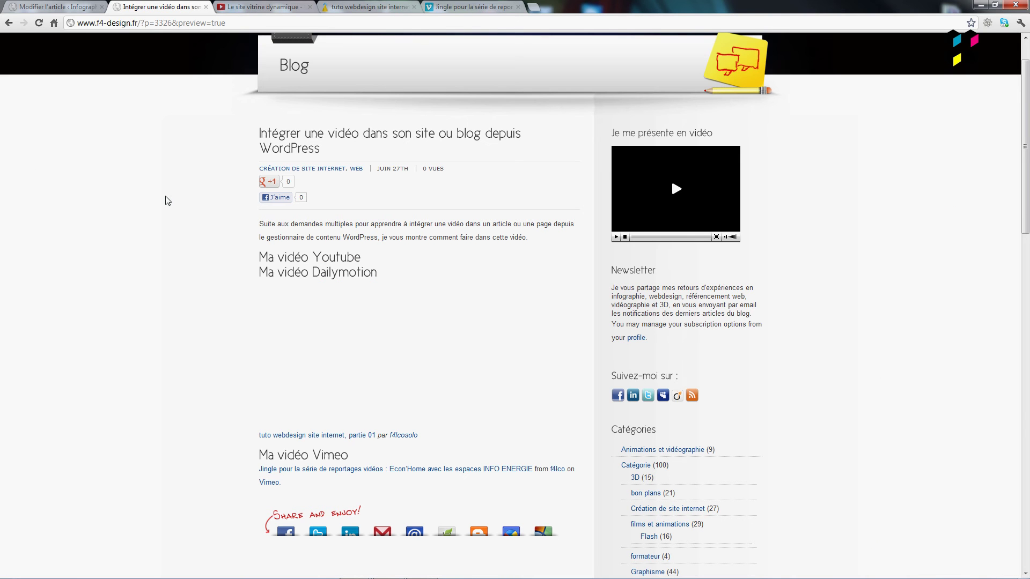
key(F5)
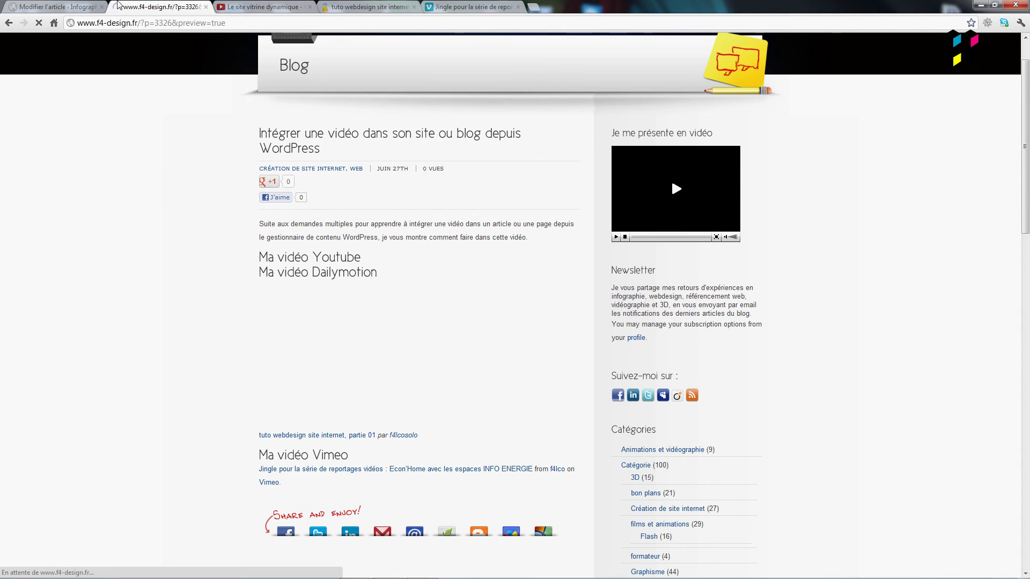
click(206, 7)
click(54, 7)
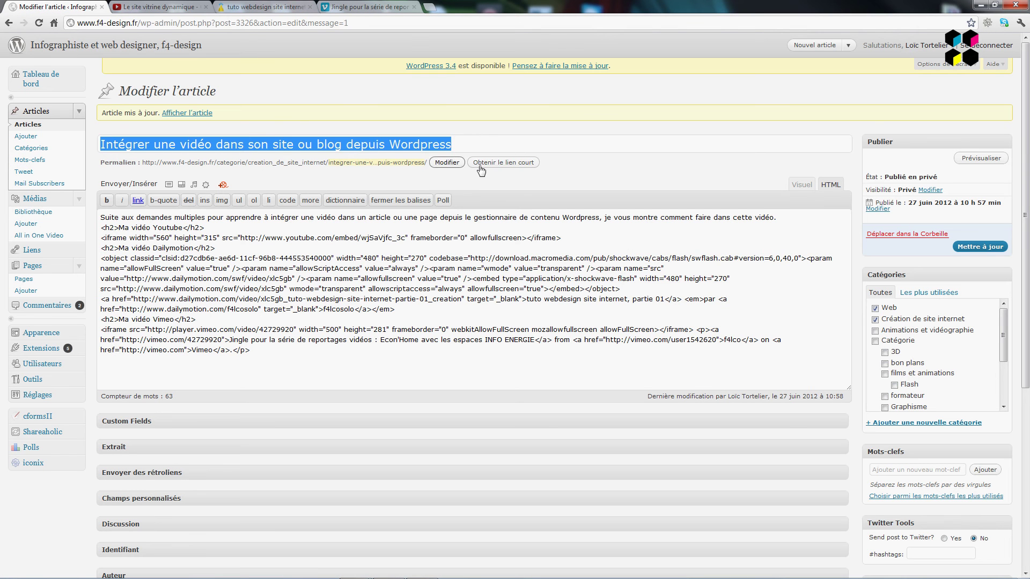
right_click(181, 116)
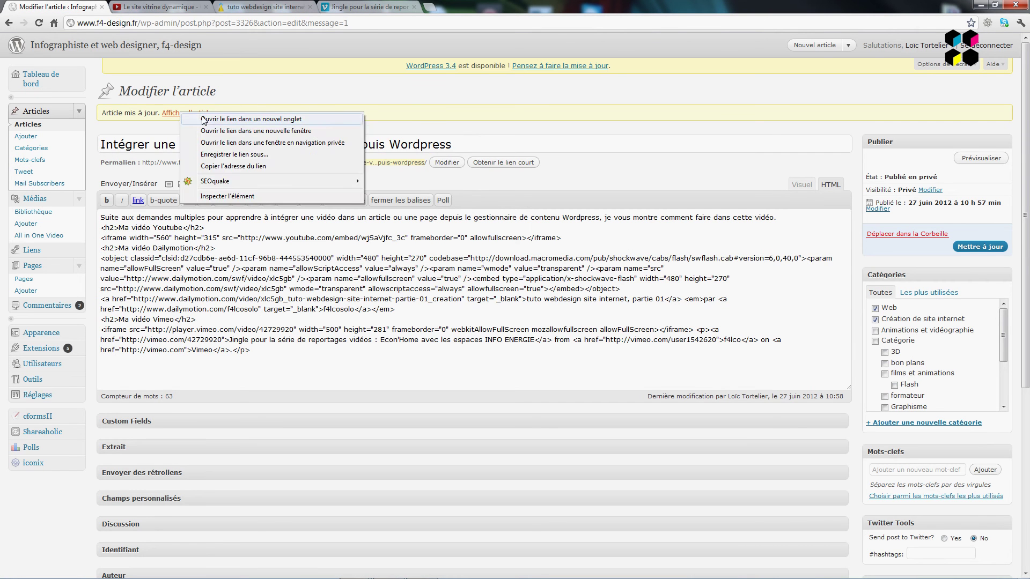
click(215, 119)
click(161, 7)
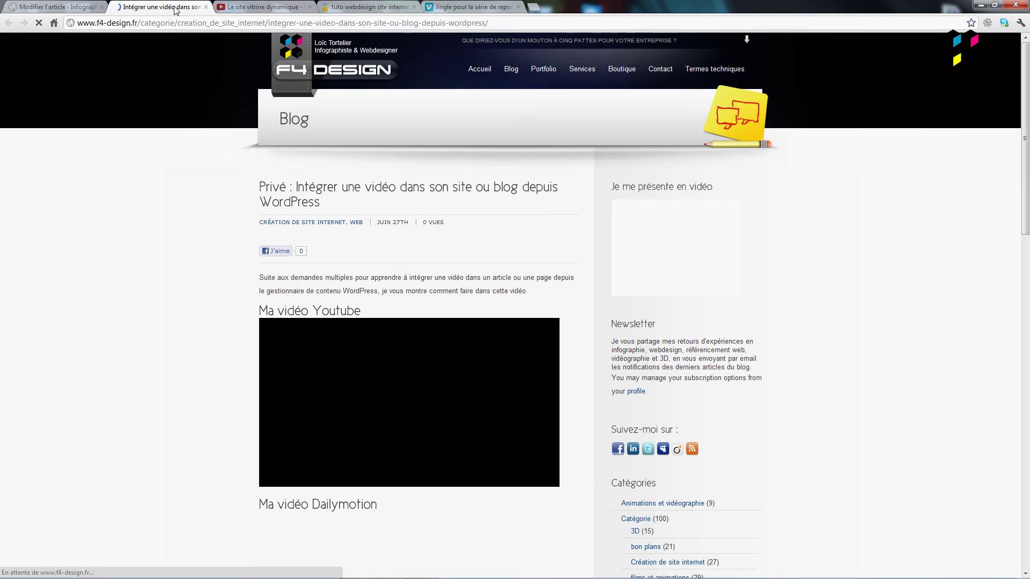
Examine the YouTube, Dailymotion and Vimeo players embedded in the published article.
scroll(191, 228, down, 4)
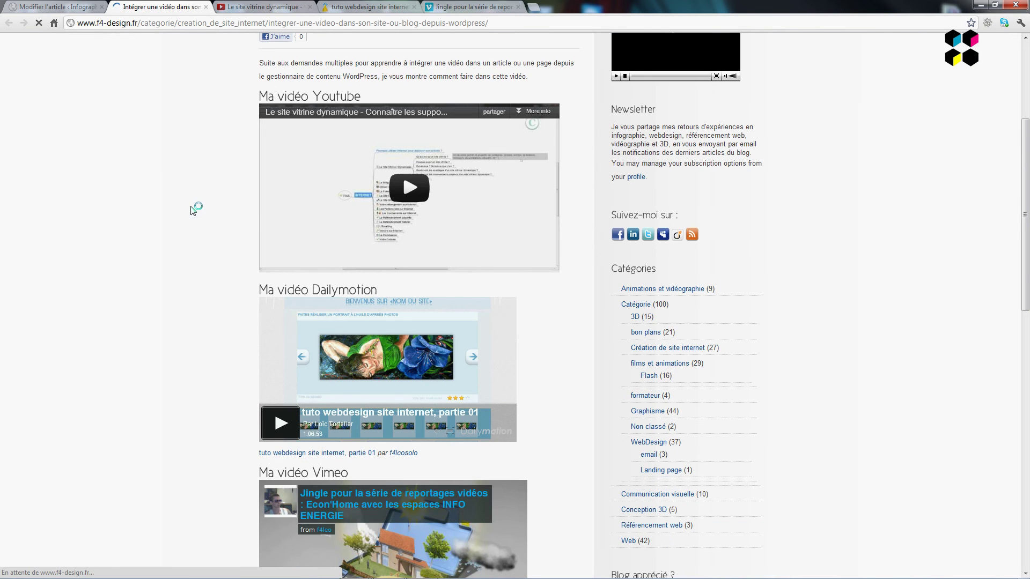
scroll(189, 214, down, 5)
scroll(192, 206, up, 5)
scroll(192, 201, up, 4)
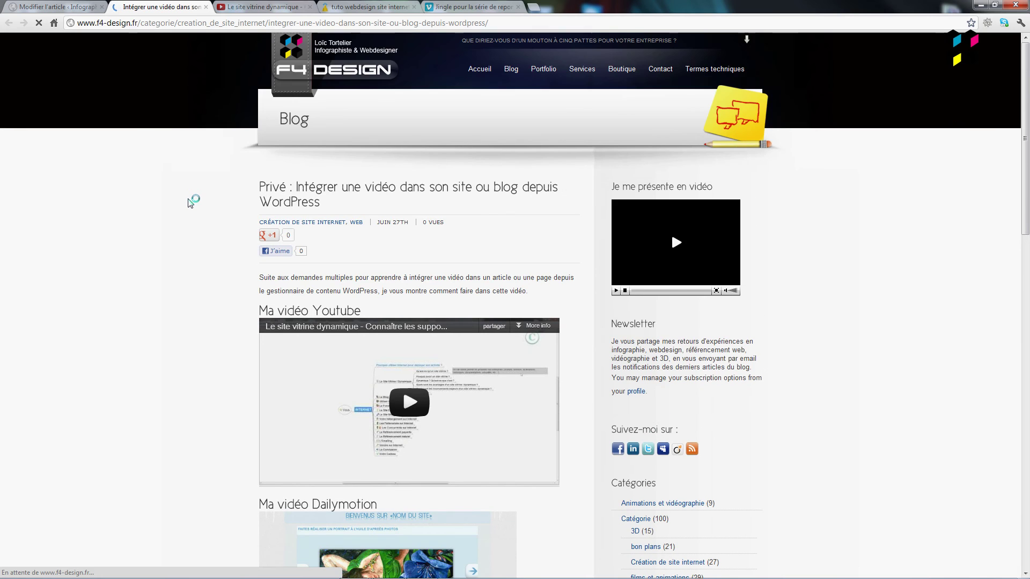
scroll(193, 195, down, 3)
scroll(191, 171, down, 4)
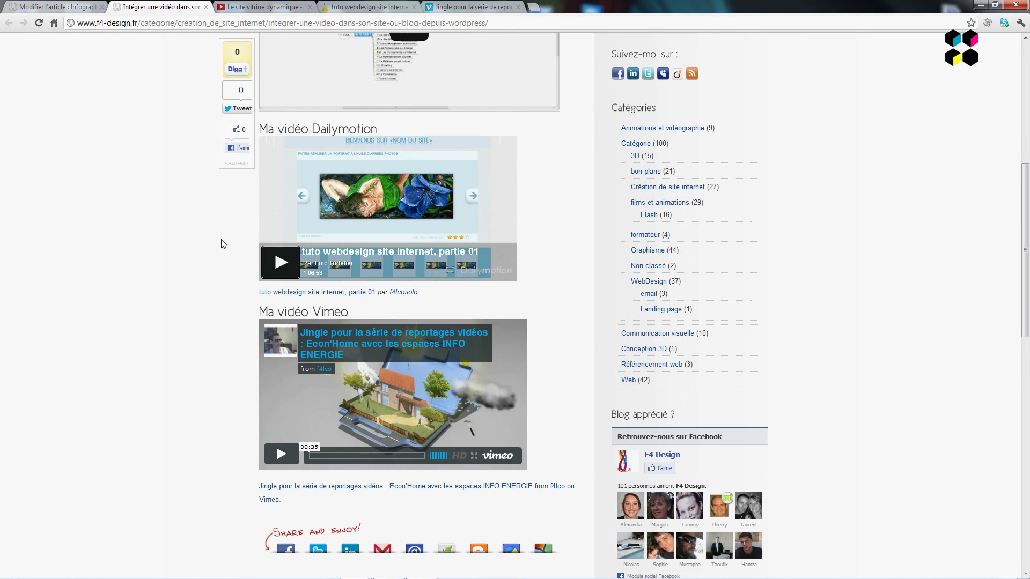
scroll(166, 144, up, 3)
Return to the article editor and copy the article's entire HTML code.
click(58, 7)
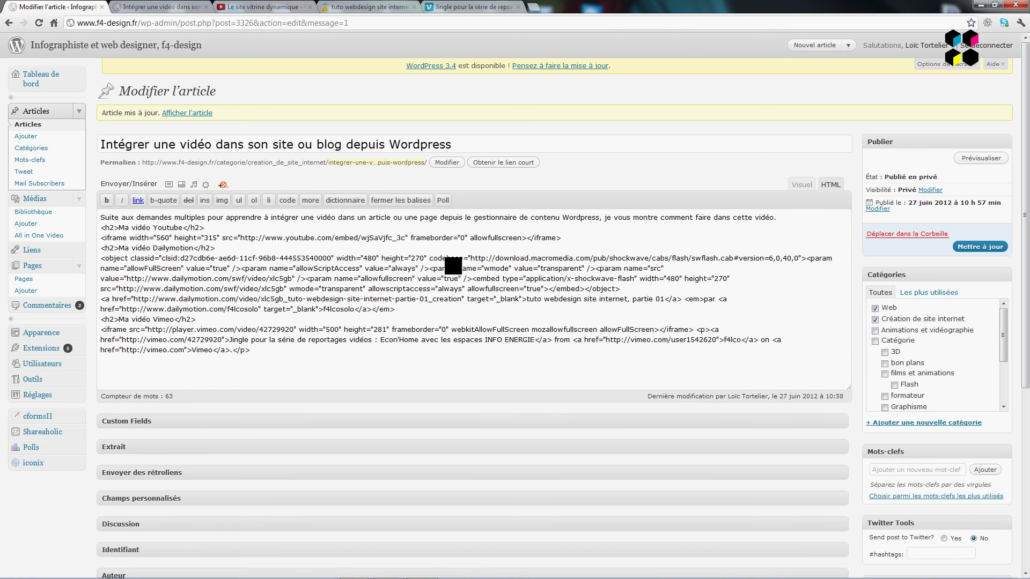
drag(276, 352, 104, 208)
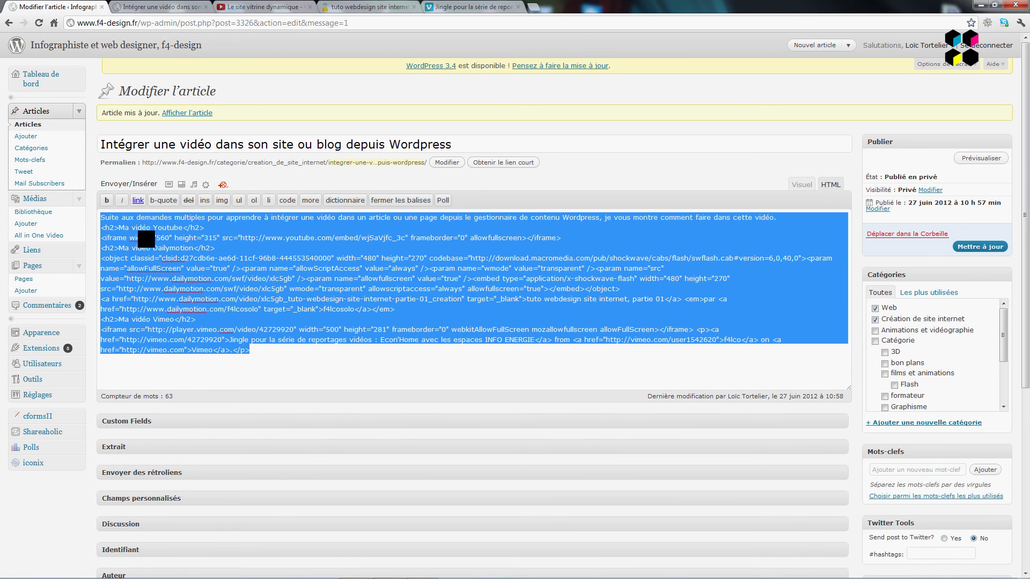
right_click(152, 230)
click(178, 276)
Switch the article to the visual editor, look through its content and update the article from that view.
click(801, 184)
scroll(342, 302, down, 10)
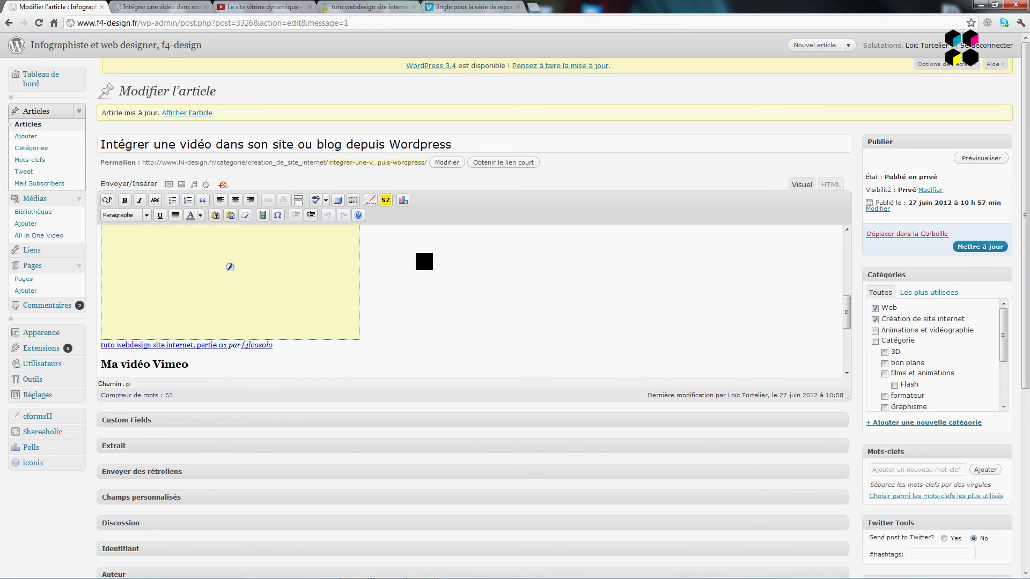
scroll(425, 261, up, 10)
scroll(436, 276, down, 1)
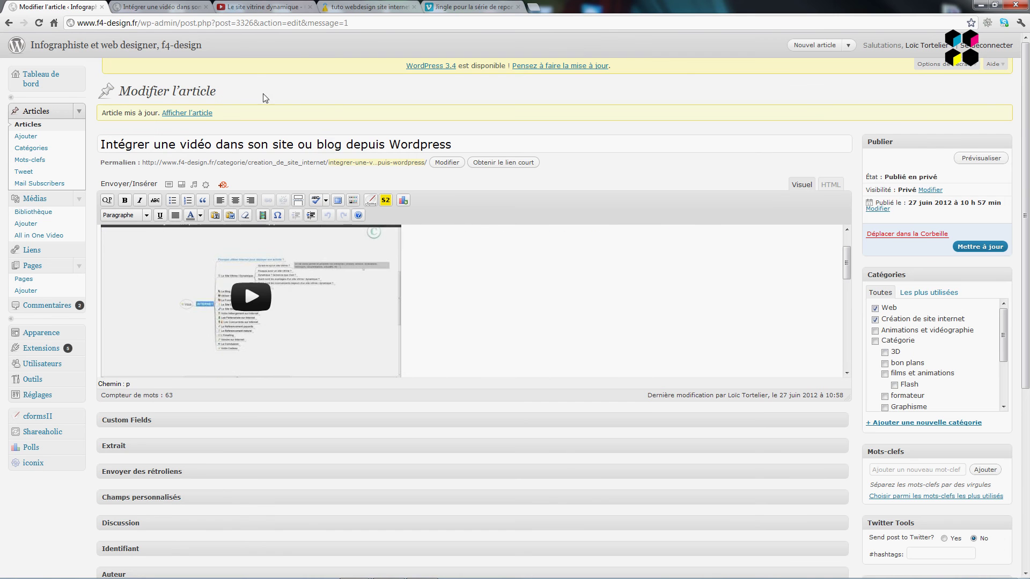
scroll(798, 272, up, 1)
click(980, 247)
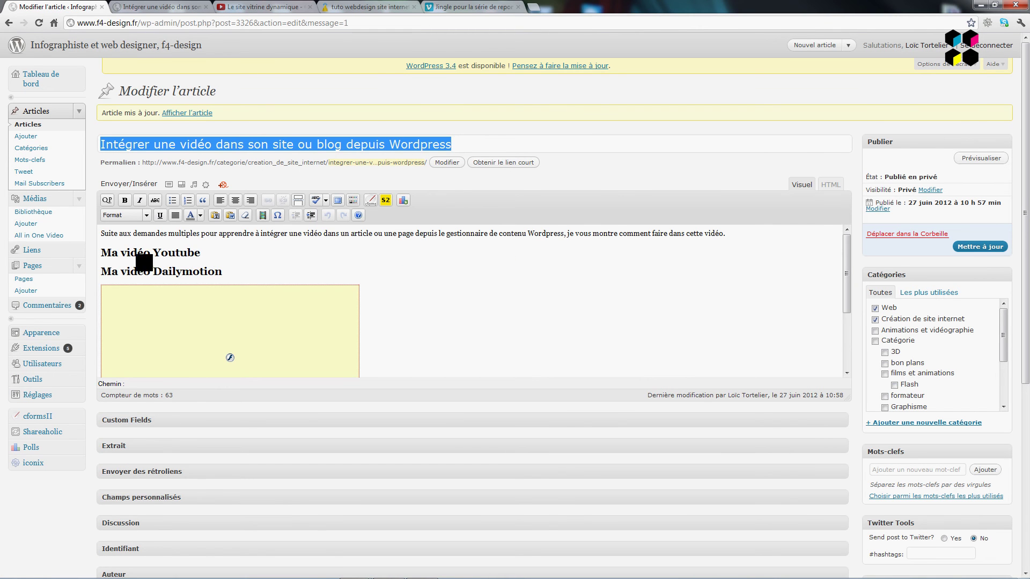
Check the content below the video headings in the visual editor and in the reloaded published article.
scroll(231, 254, down, 1)
scroll(230, 254, down, 3)
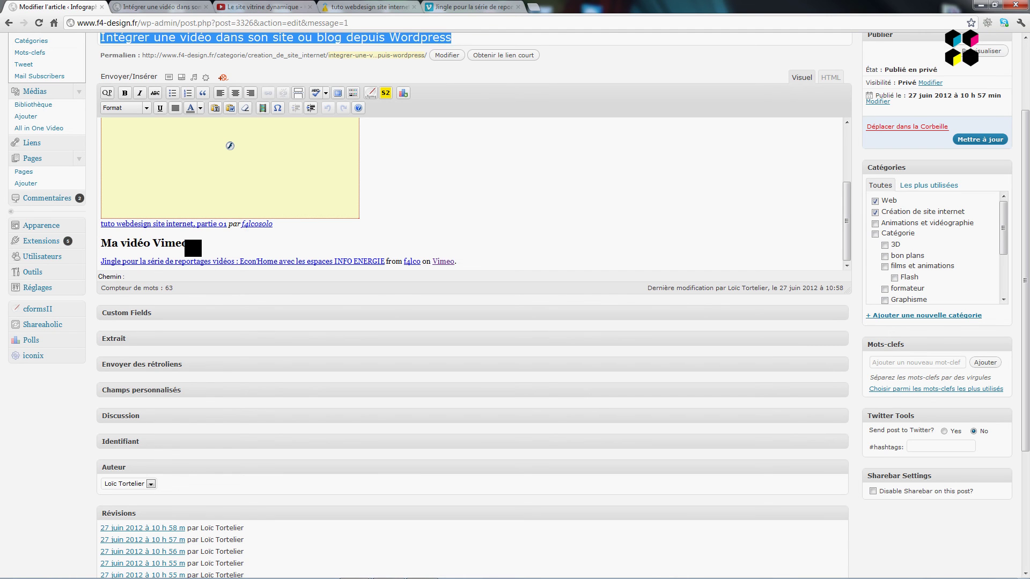
scroll(246, 220, up, 3)
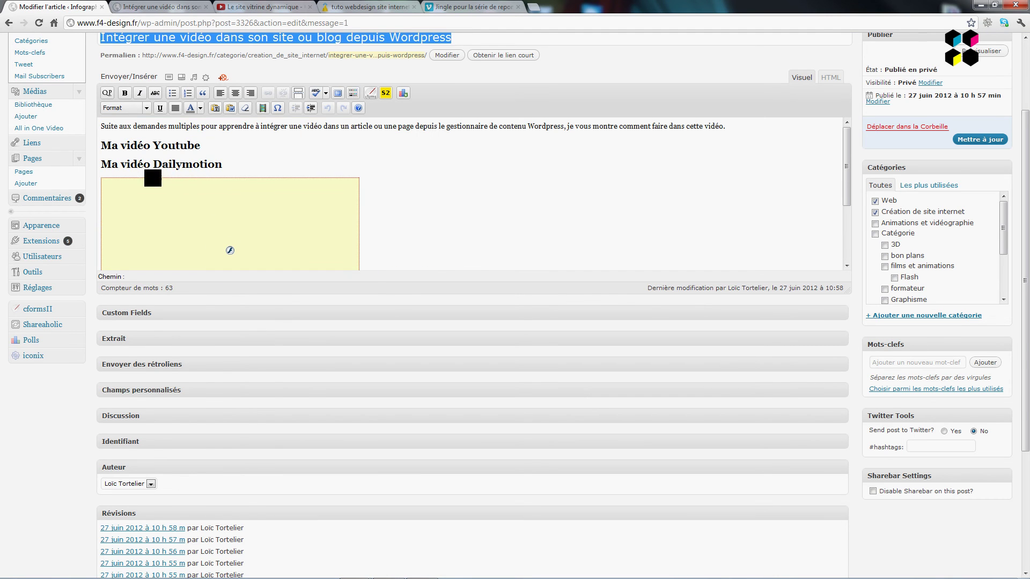
click(138, 5)
key(F5)
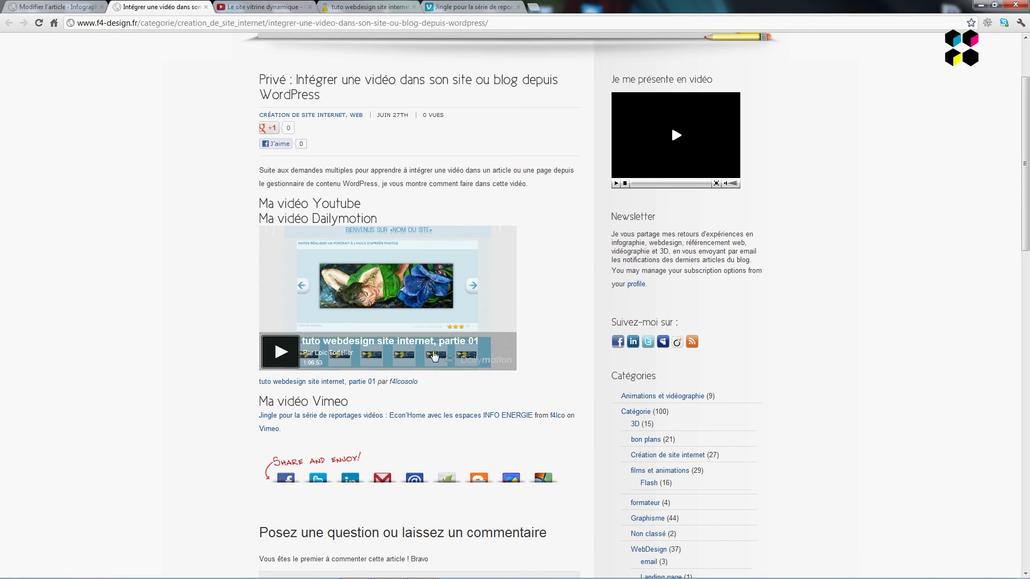
click(72, 6)
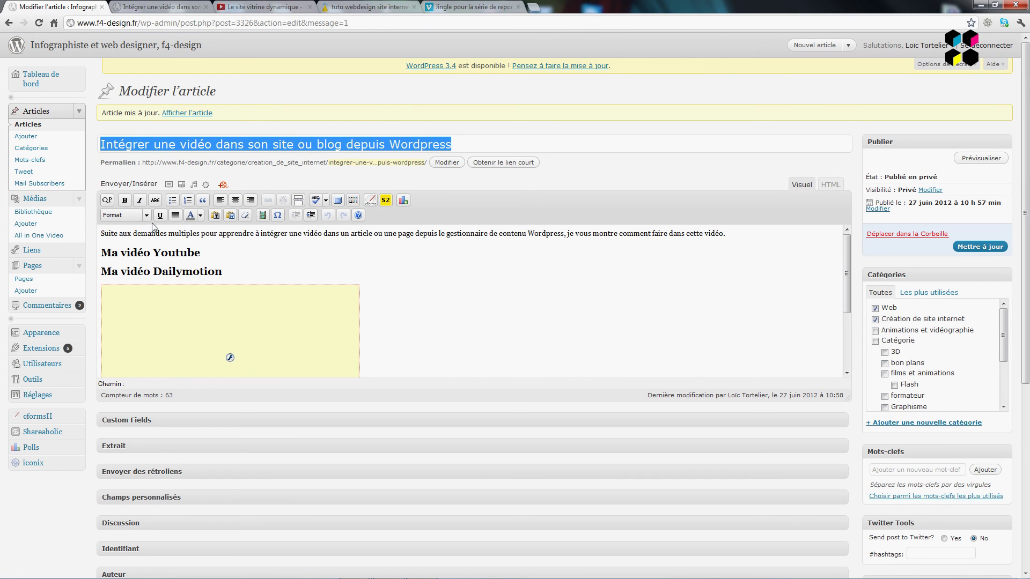
Switch to the HTML view, replace all of the article's code with the copied HTML and update the article.
click(830, 185)
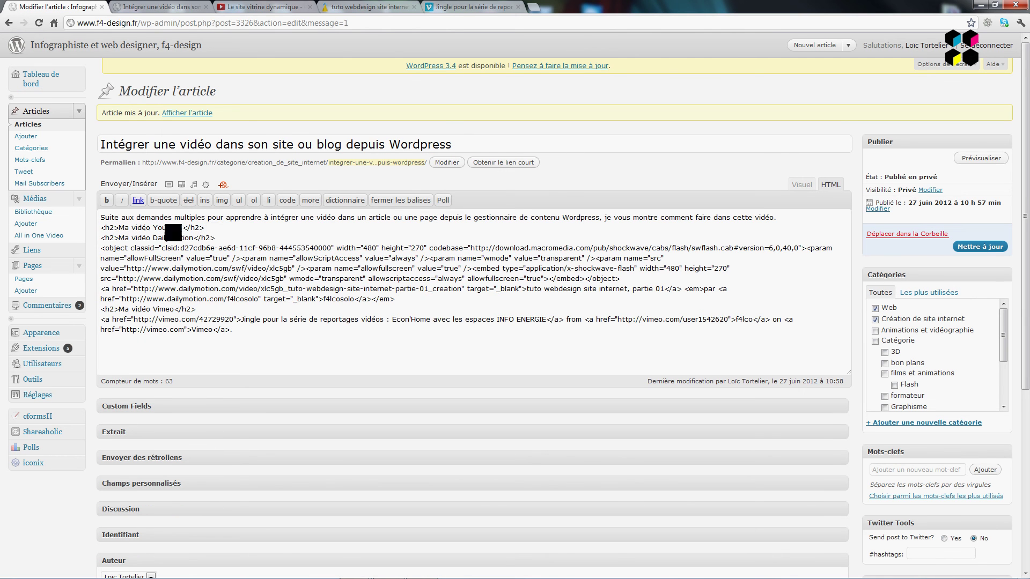
drag(241, 349, 91, 219)
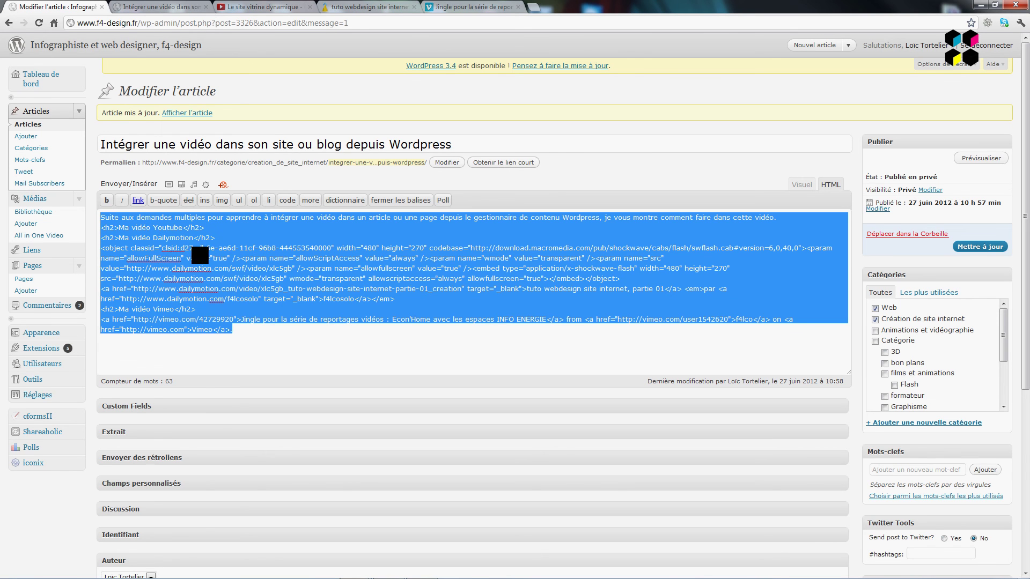
key(ctrl+v)
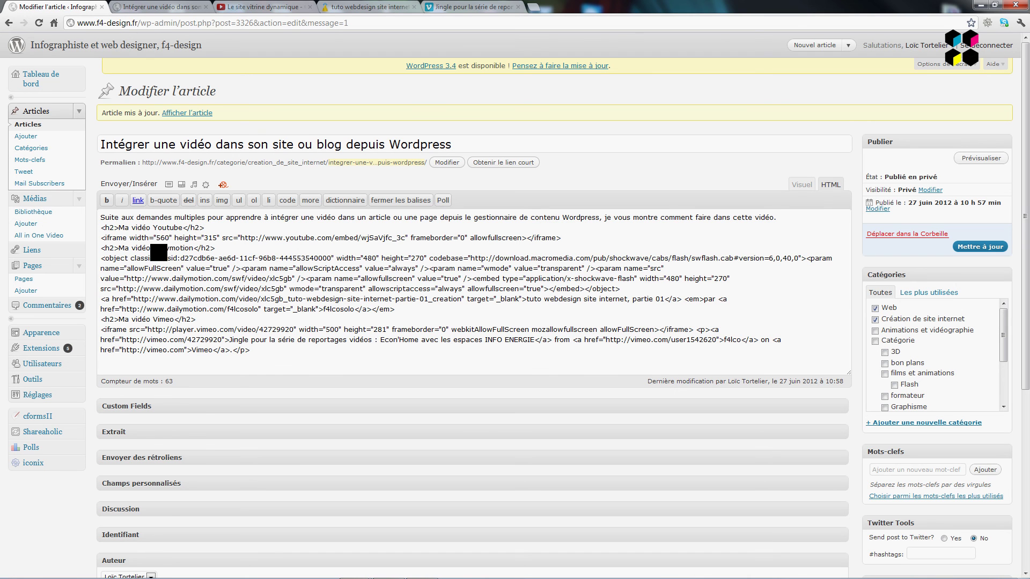
click(971, 248)
click(972, 248)
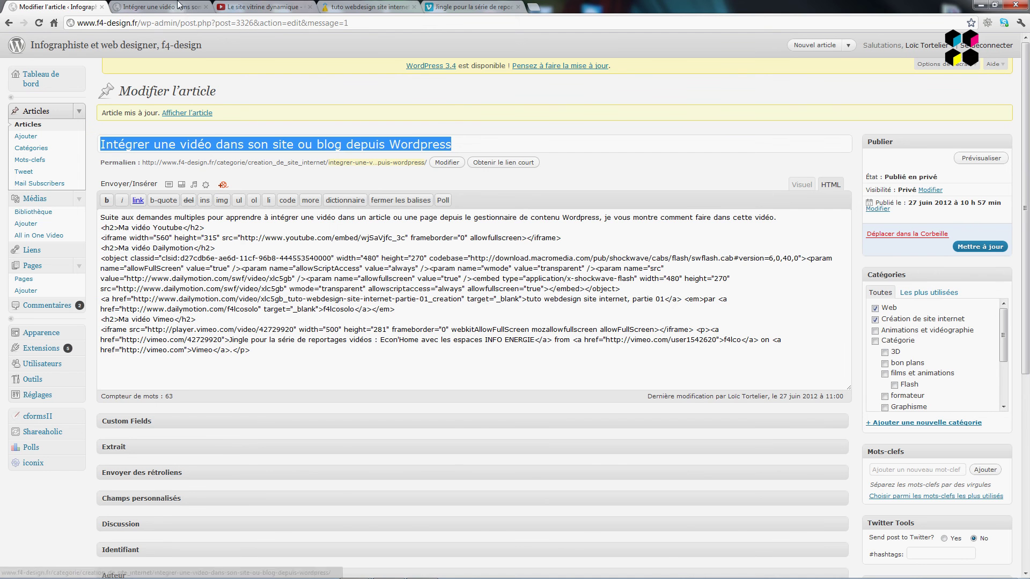
Reload the published article and check the players below its video headings.
click(161, 6)
key(F5)
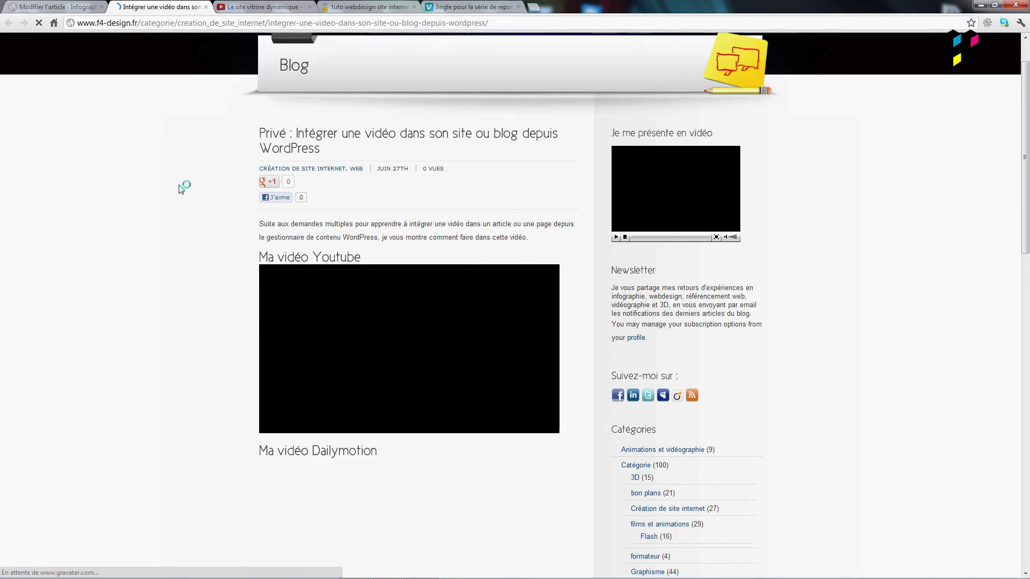
scroll(332, 271, down, 7)
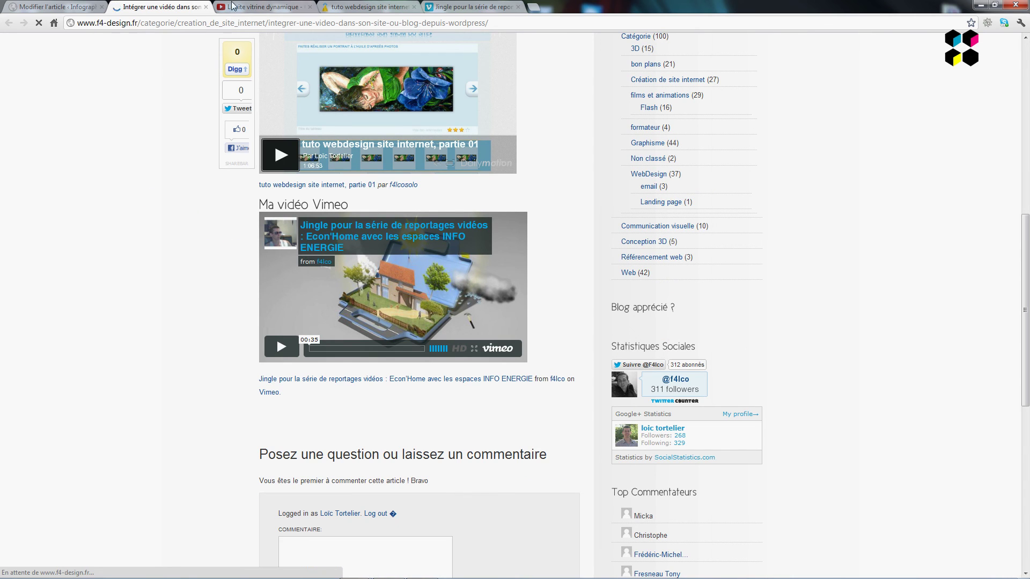
Close the player customisation window on the Dailymotion page, look over the open video pages and return to the article editor.
click(377, 7)
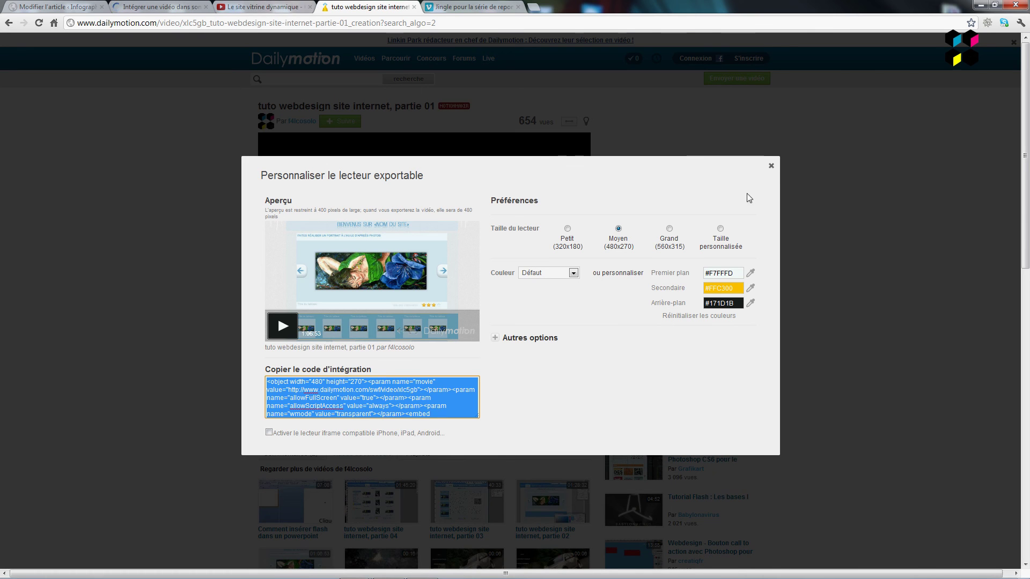
click(771, 166)
click(279, 6)
click(353, 6)
click(156, 6)
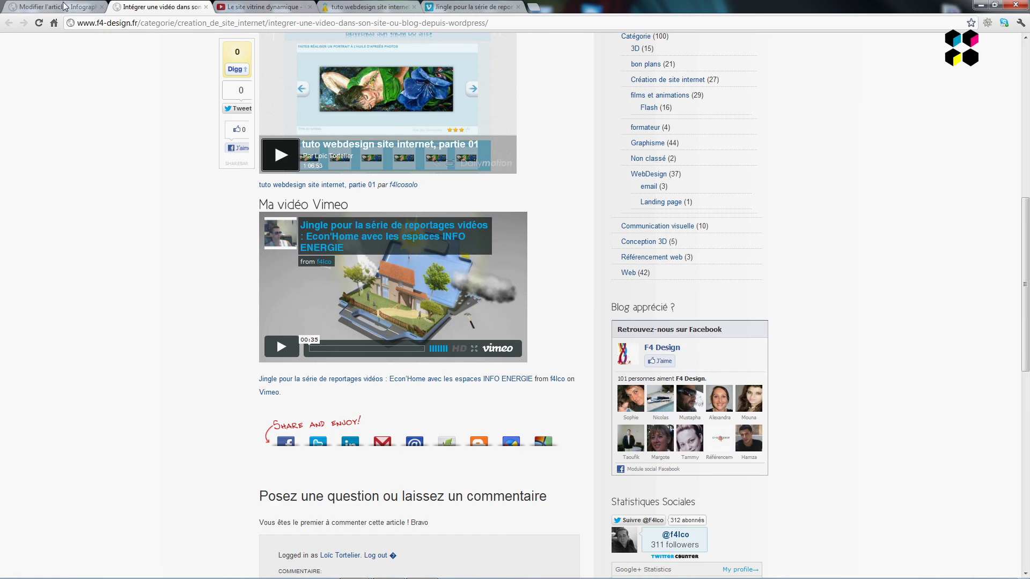
click(70, 6)
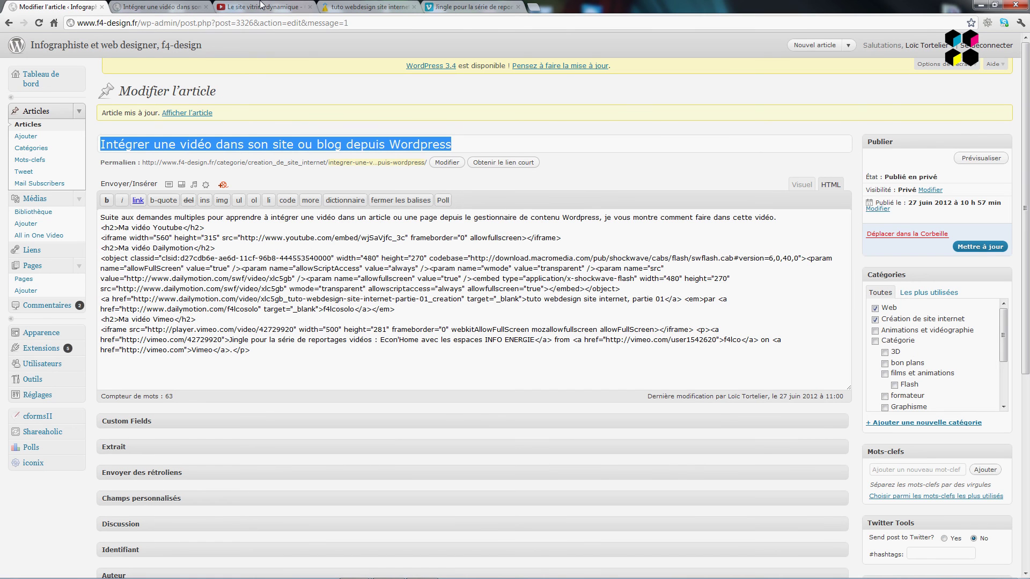